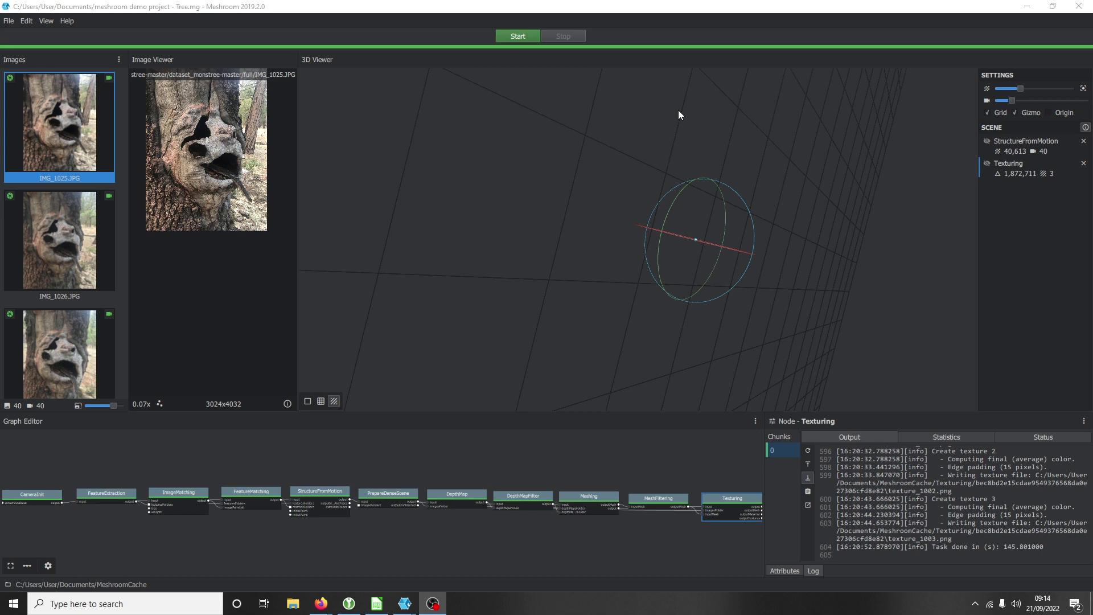
Minimize Meshroom and its console and show the alicevision/dataset_monstree GitHub repository in Firefox.
left_click(1027, 6)
left_click(585, 99)
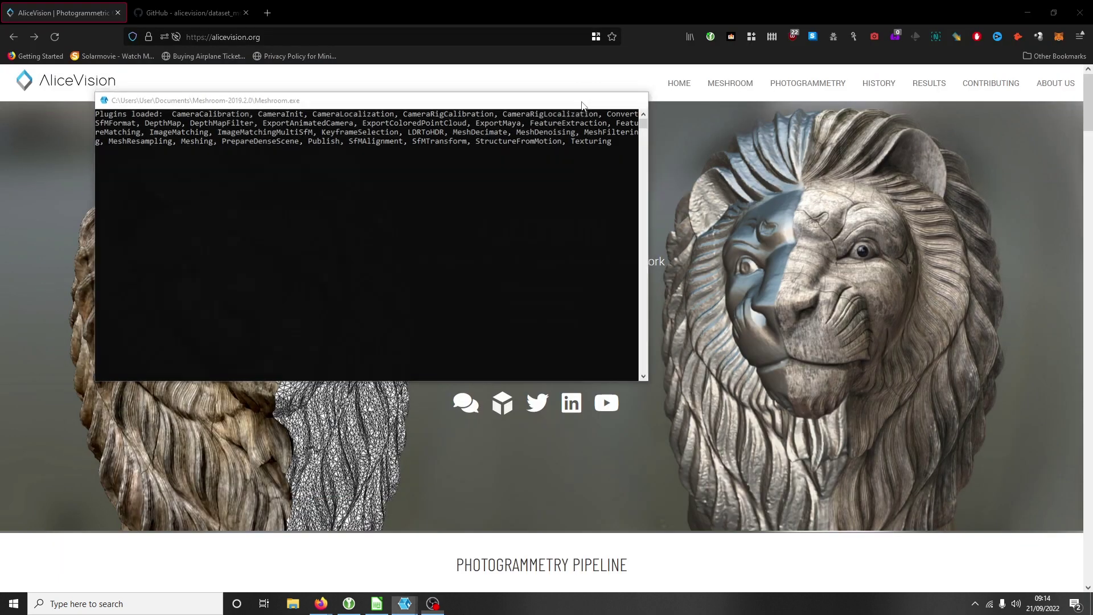
left_click_drag(280, 35, 186, 37)
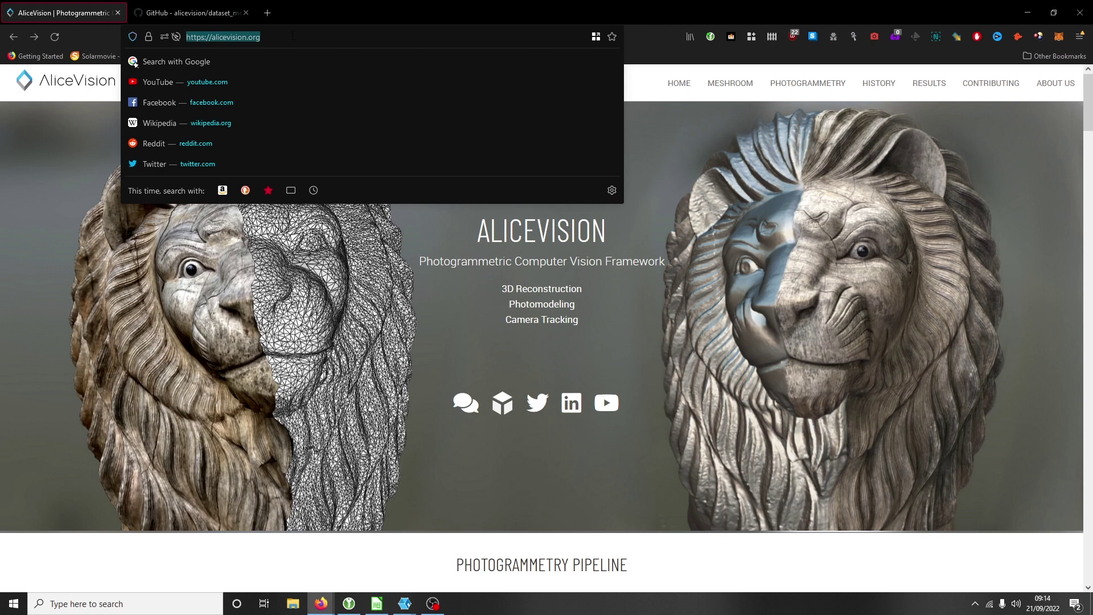
left_click(778, 563)
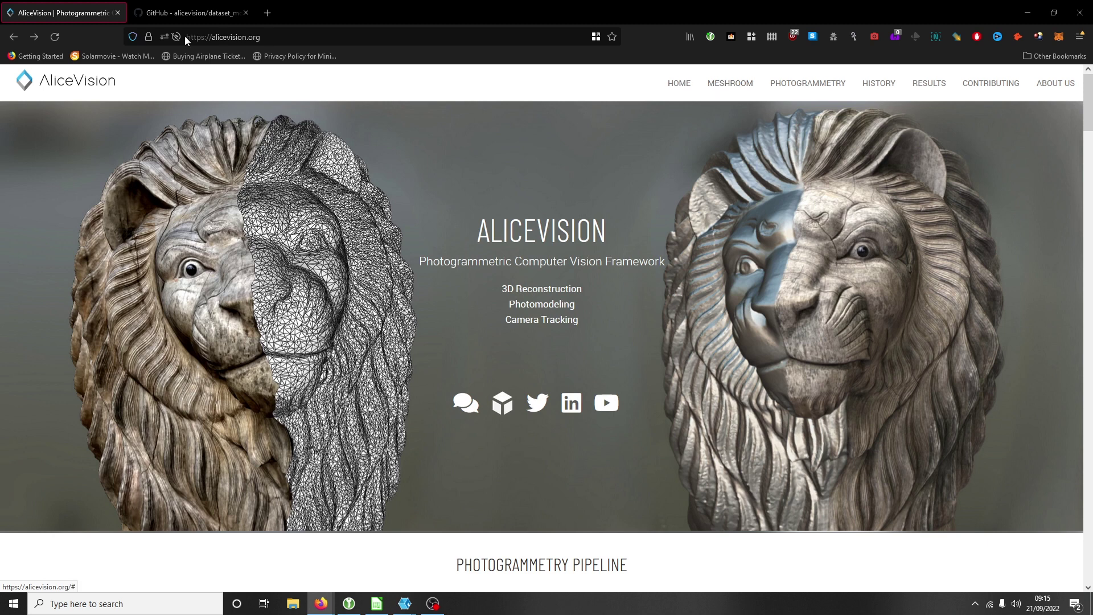
left_click(169, 11)
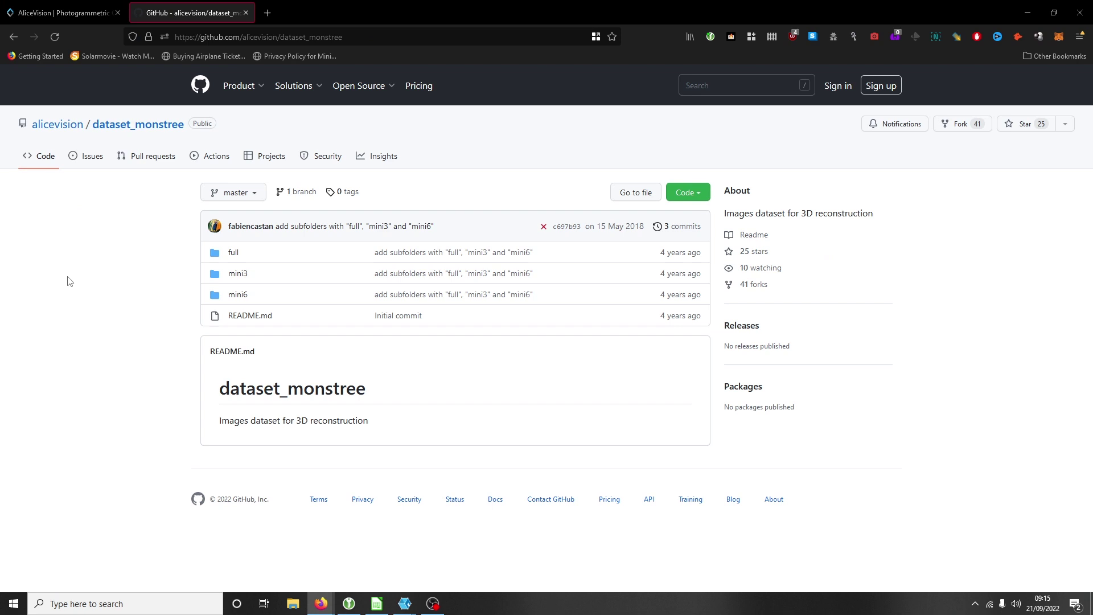
left_click(435, 604)
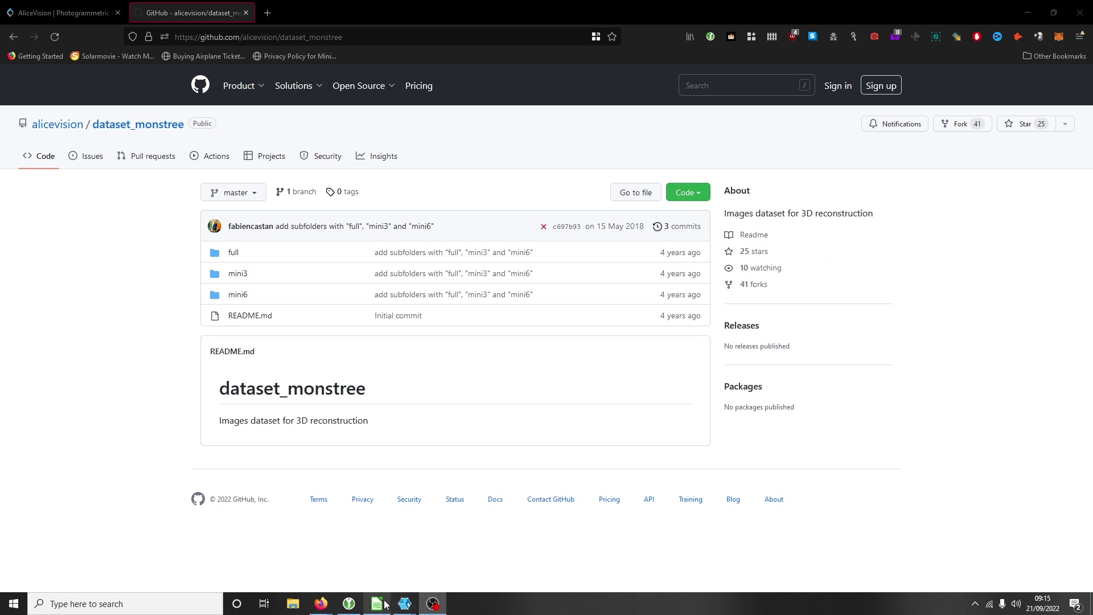
Bring Meshroom back to the front and scroll through the tree photo thumbnails in the Images panel.
mouse_move(405, 603)
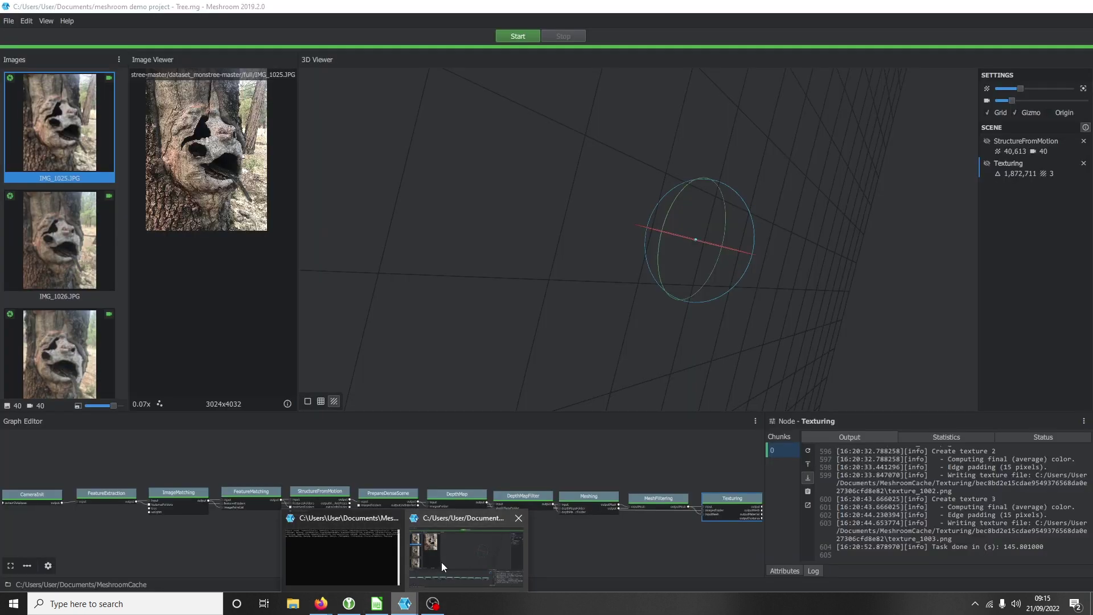
left_click(441, 562)
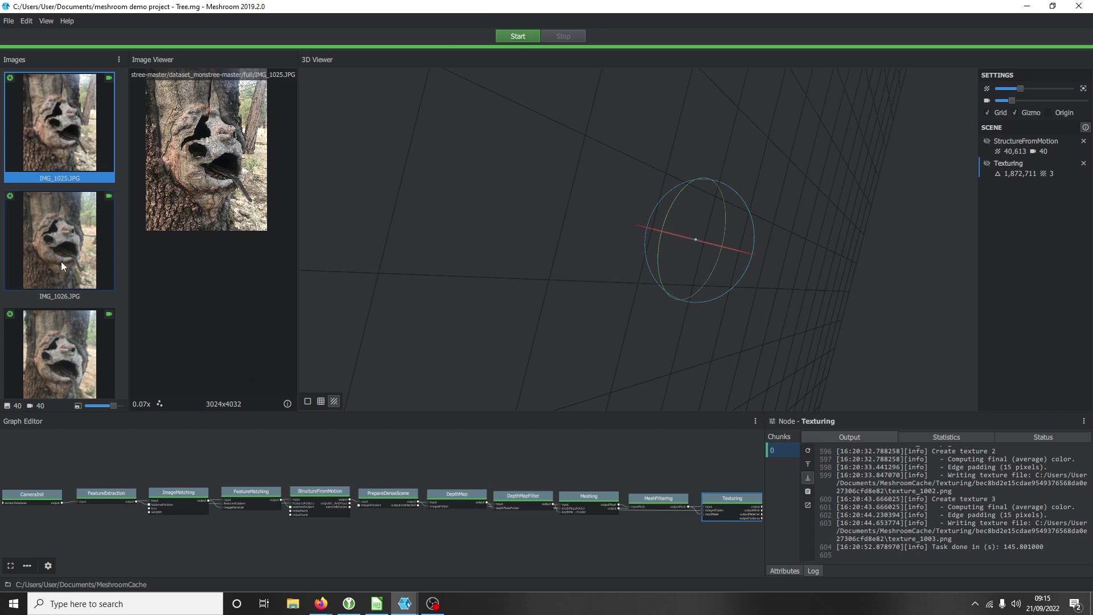
scroll(54, 261, "down", 2)
scroll(53, 257, "up", 2)
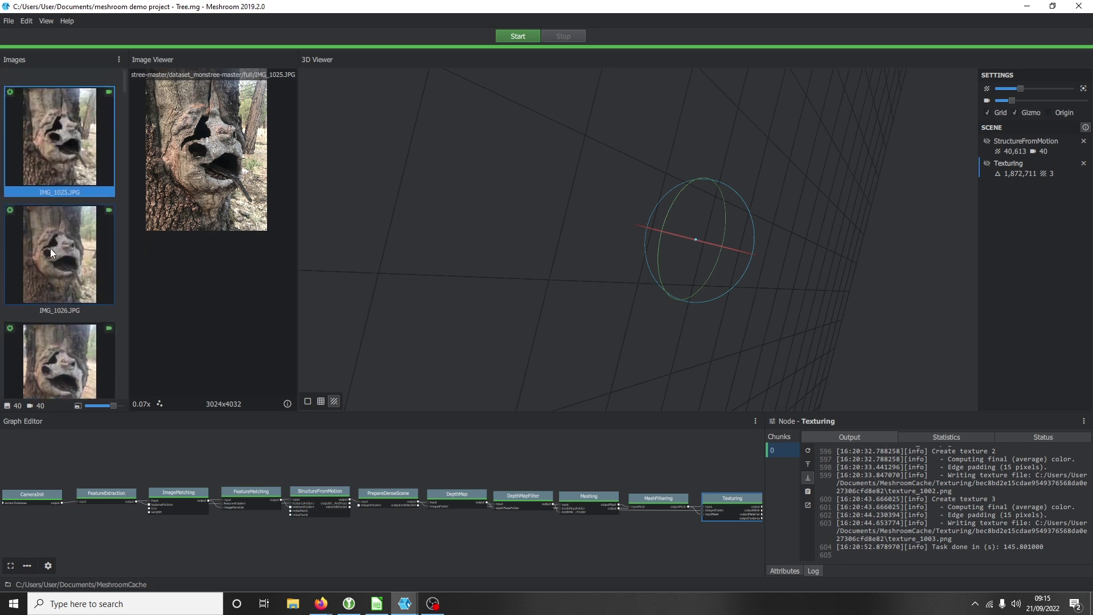
scroll(36, 199, "down", 10)
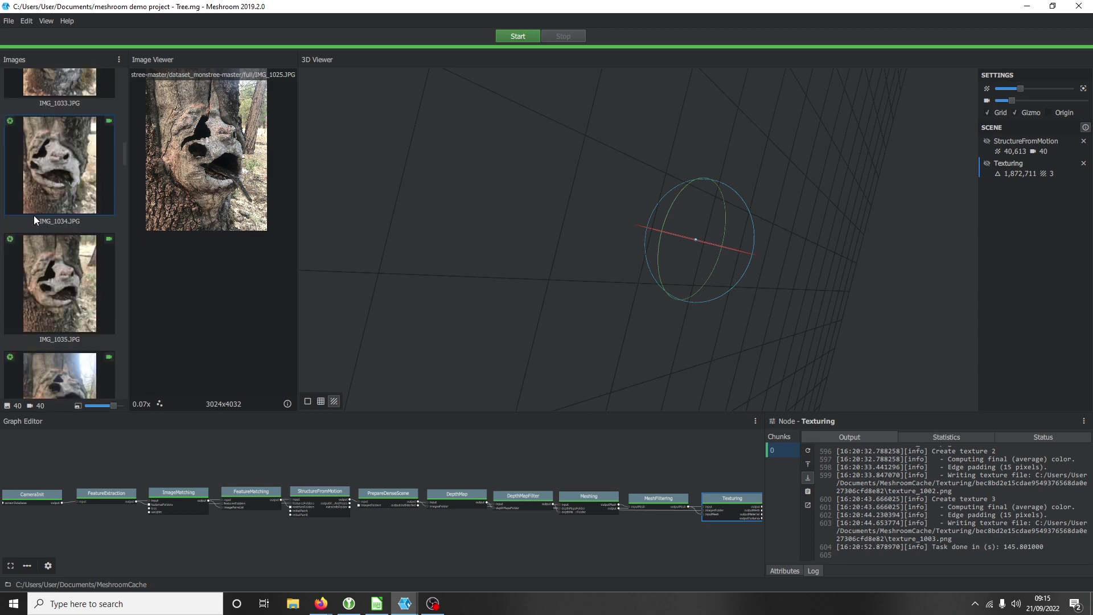
scroll(34, 216, "down", 6)
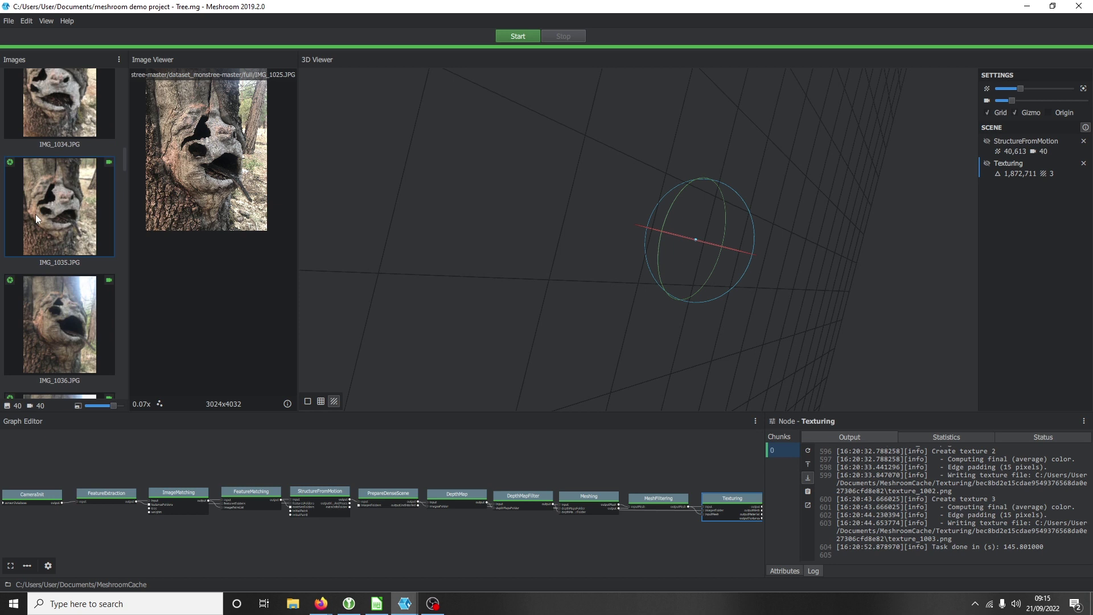
scroll(35, 214, "down", 12)
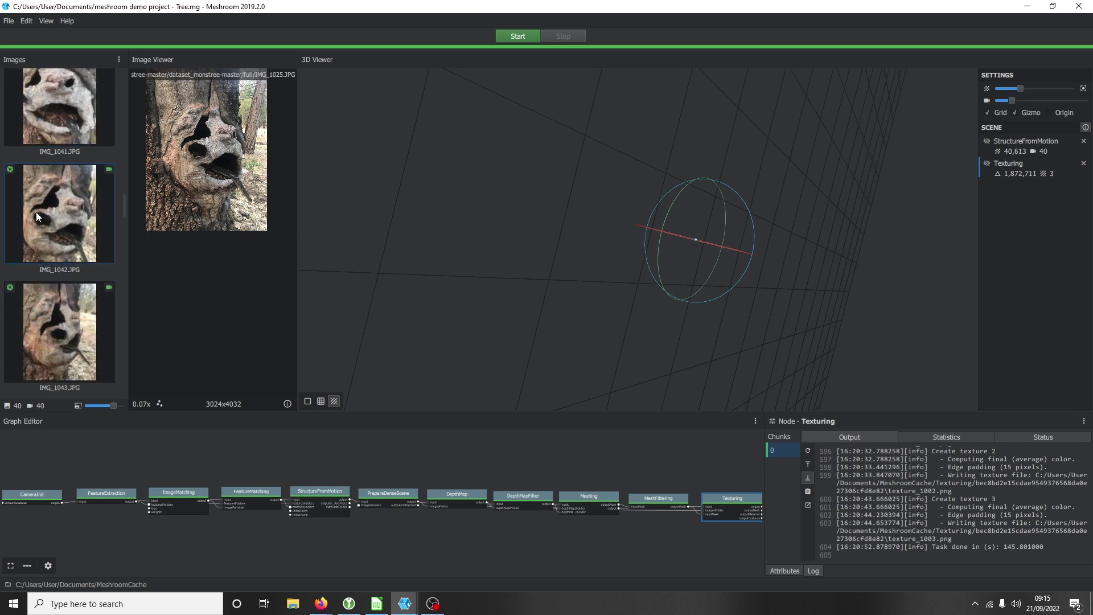
scroll(38, 213, "down", 5)
mouse_move(405, 602)
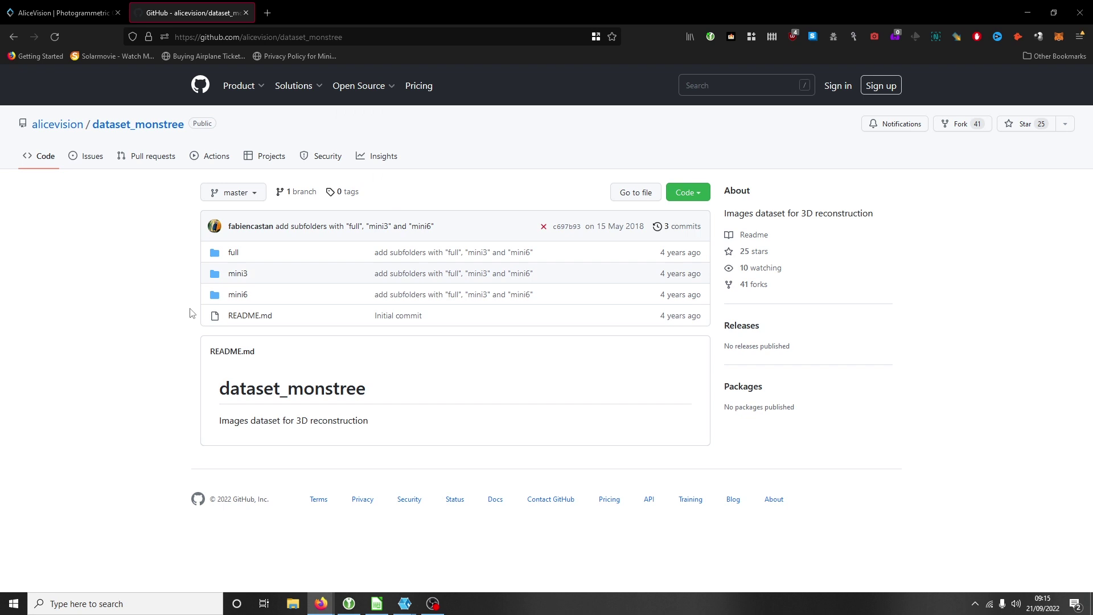
Open the repository's full folder and scroll its IMG_1024.JPG through IMG_1065.JPG file list.
left_click(236, 256)
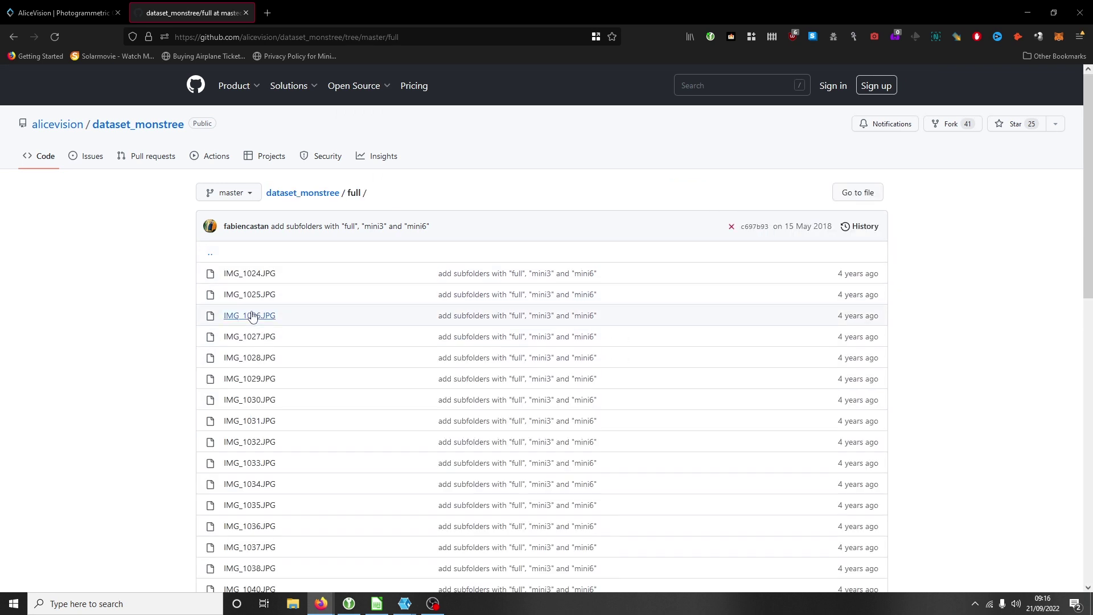
scroll(254, 318, "down", 10)
scroll(259, 338, "up", 10)
scroll(259, 338, "down", 10)
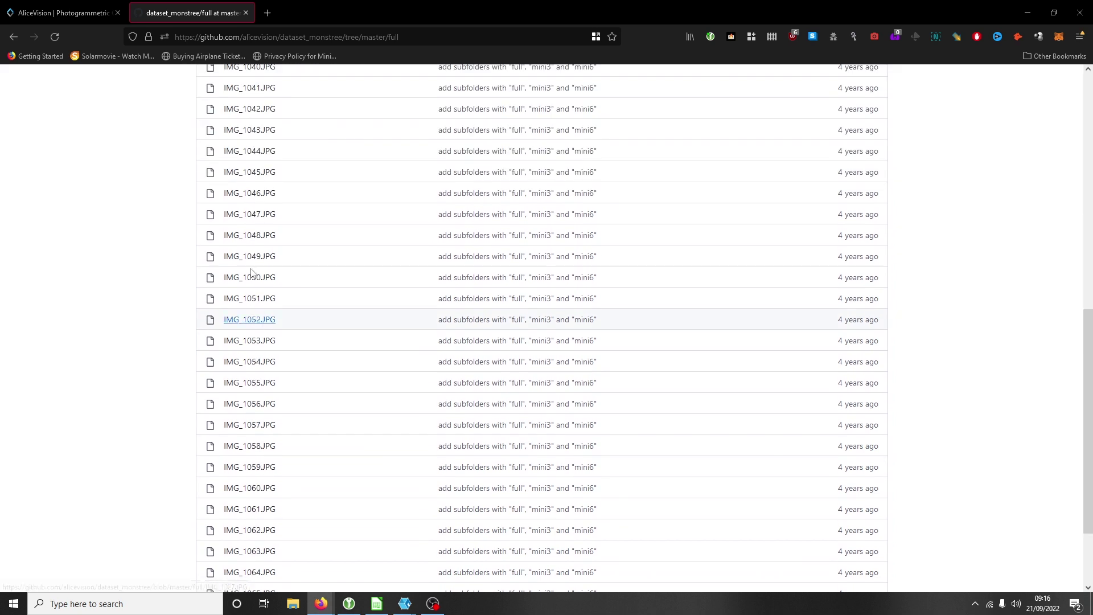
scroll(254, 432, "up", 10)
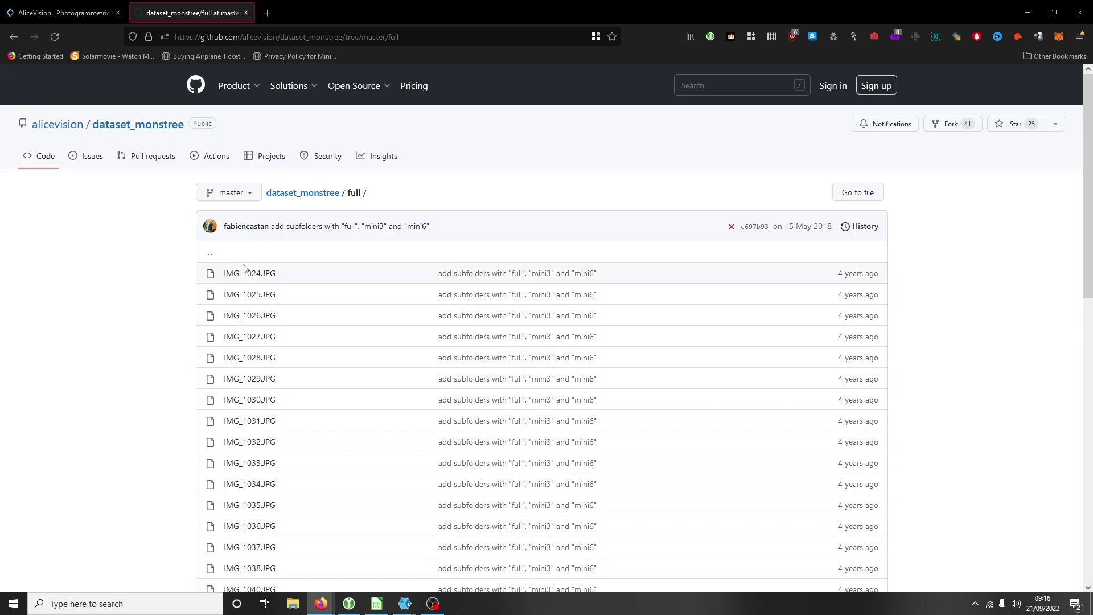
scroll(267, 422, "down", 10)
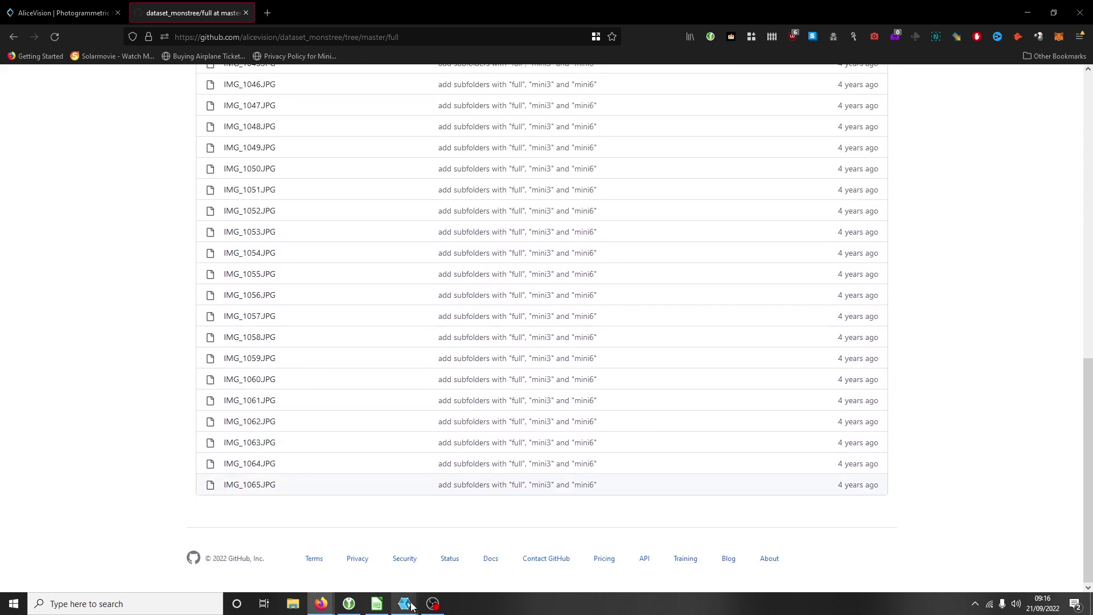
mouse_move(405, 603)
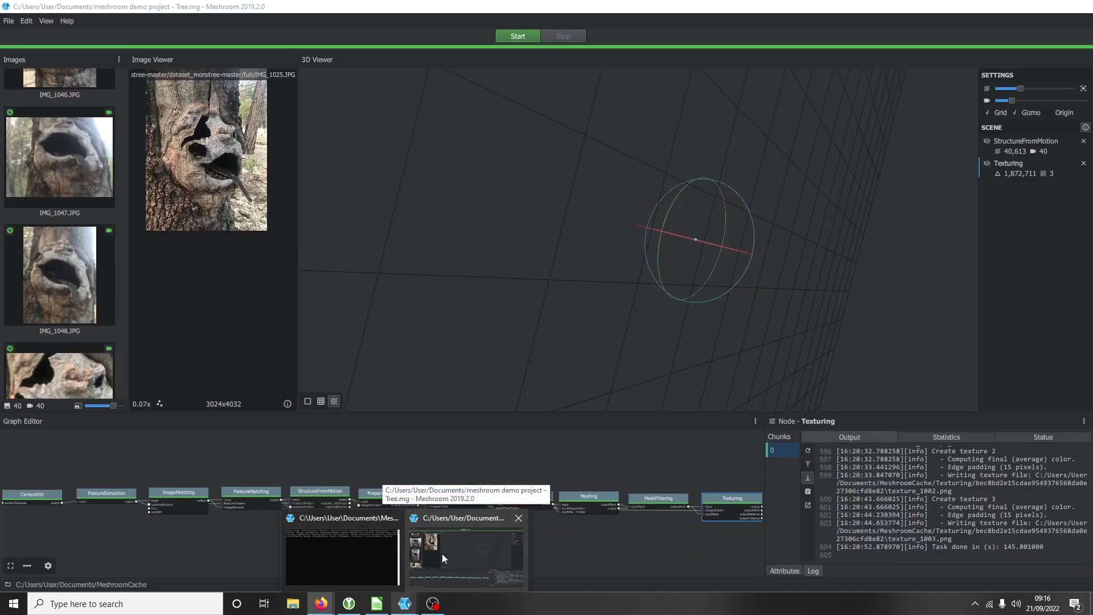
Return to Meshroom and step through the Images list from IMG_1027 to IMG_1054.
left_click(442, 553)
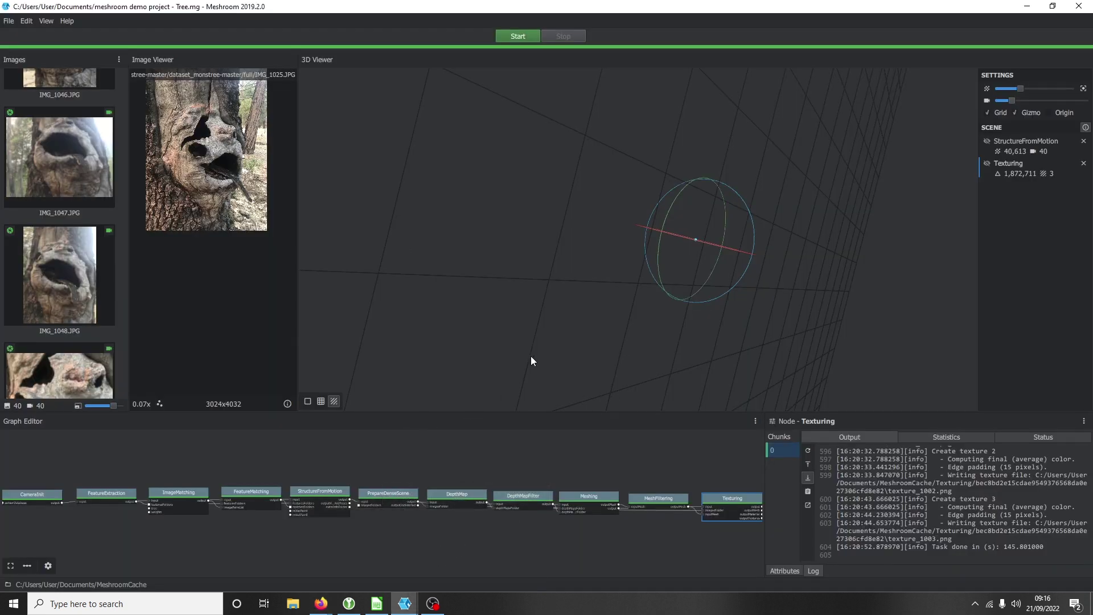
scroll(83, 200, "up", 10)
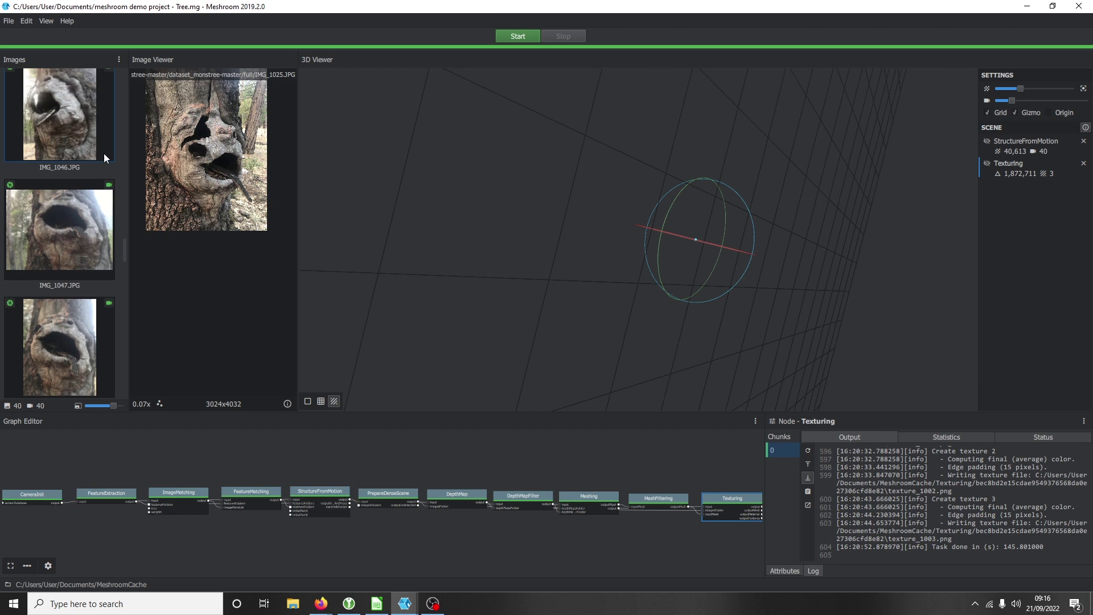
scroll(83, 199, "up", 2)
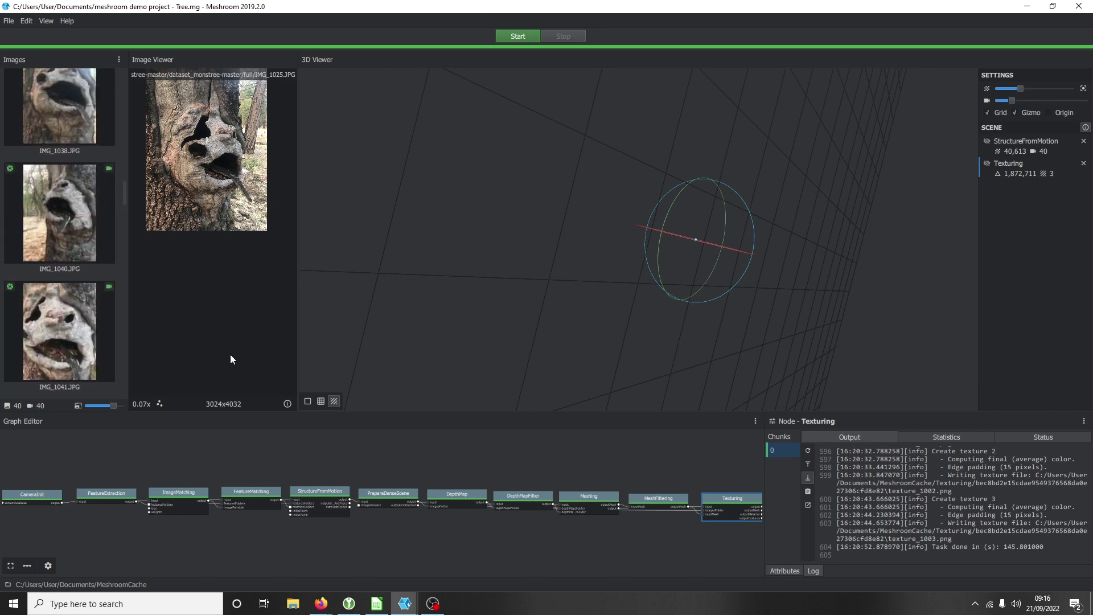
scroll(67, 188, "up", 8)
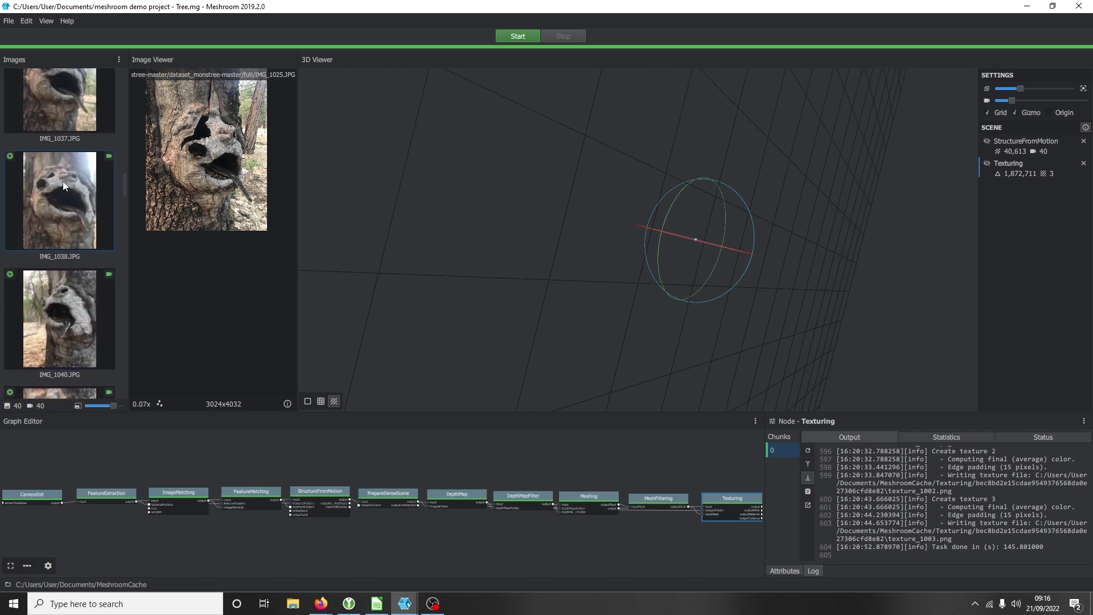
scroll(67, 165, "up", 7)
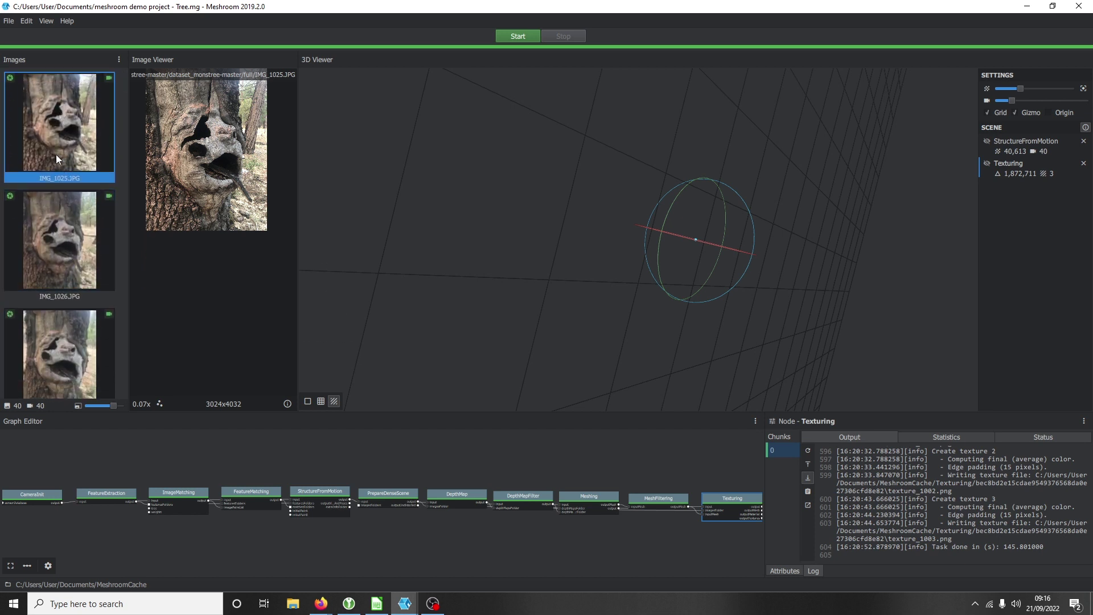
key("Down")
key("Down")
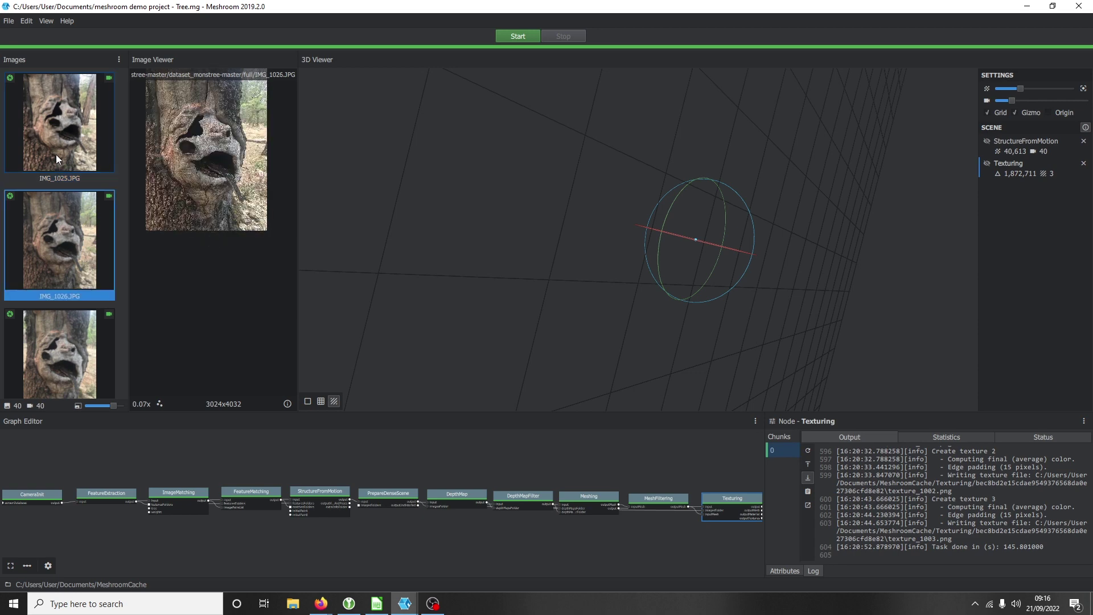
key("Down")
key("Down")
key("Down")
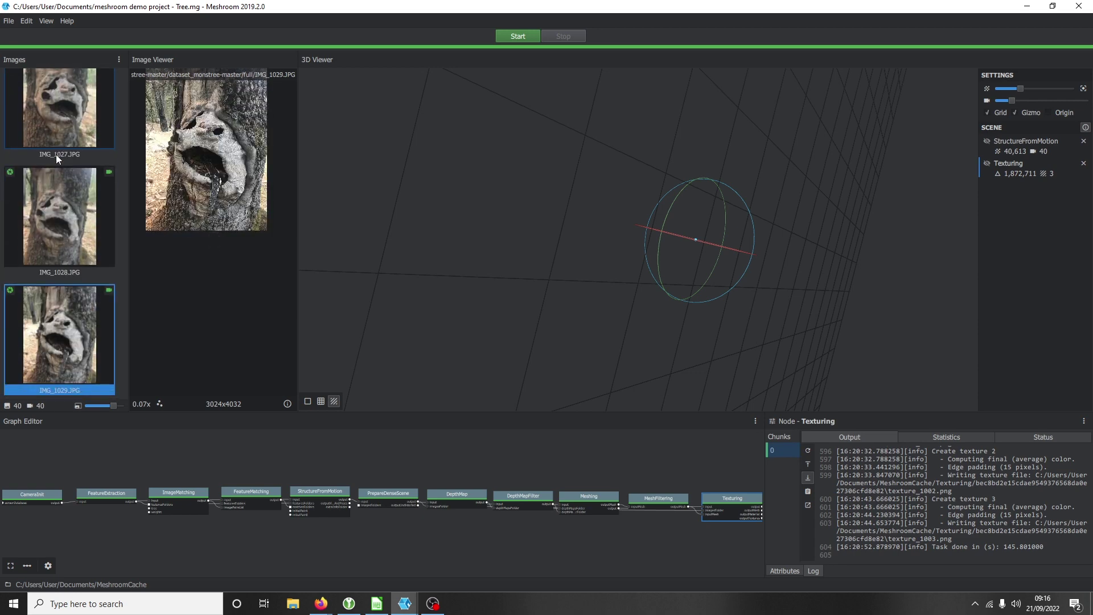
key("Down")
key("Down")
key("Down")
key("Down")
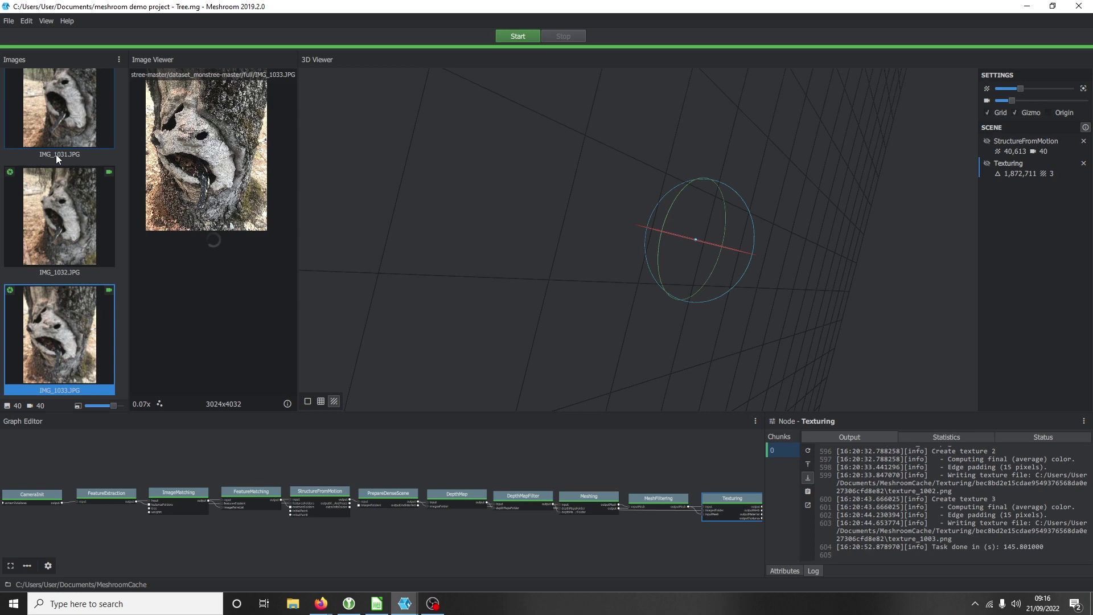
key("Down")
key("Down")
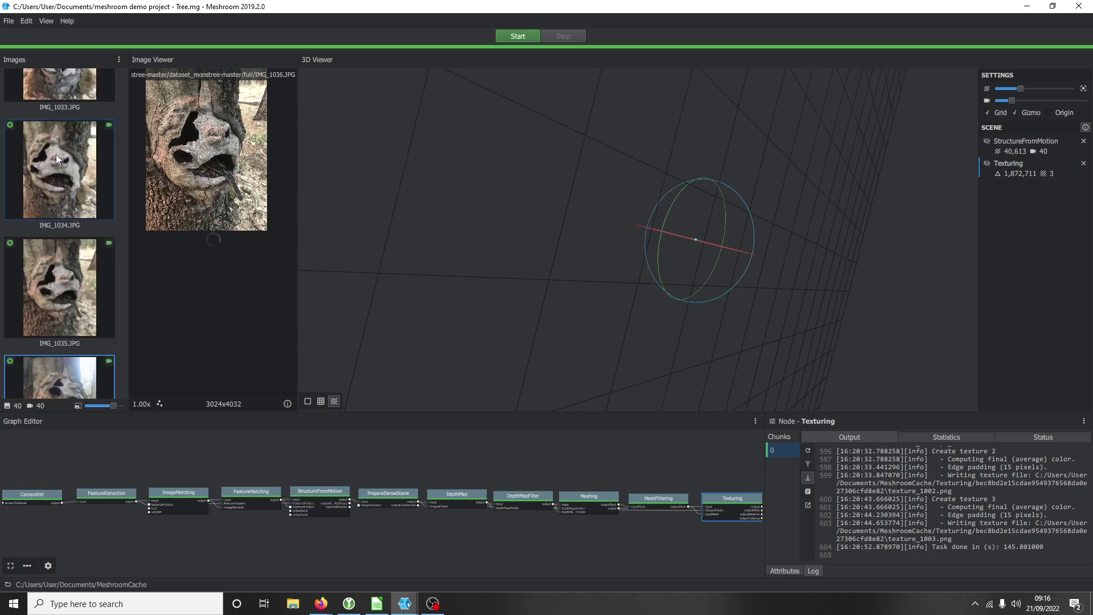
key("Down")
key("Down")
key("Down")
key("Down")
key("Down")
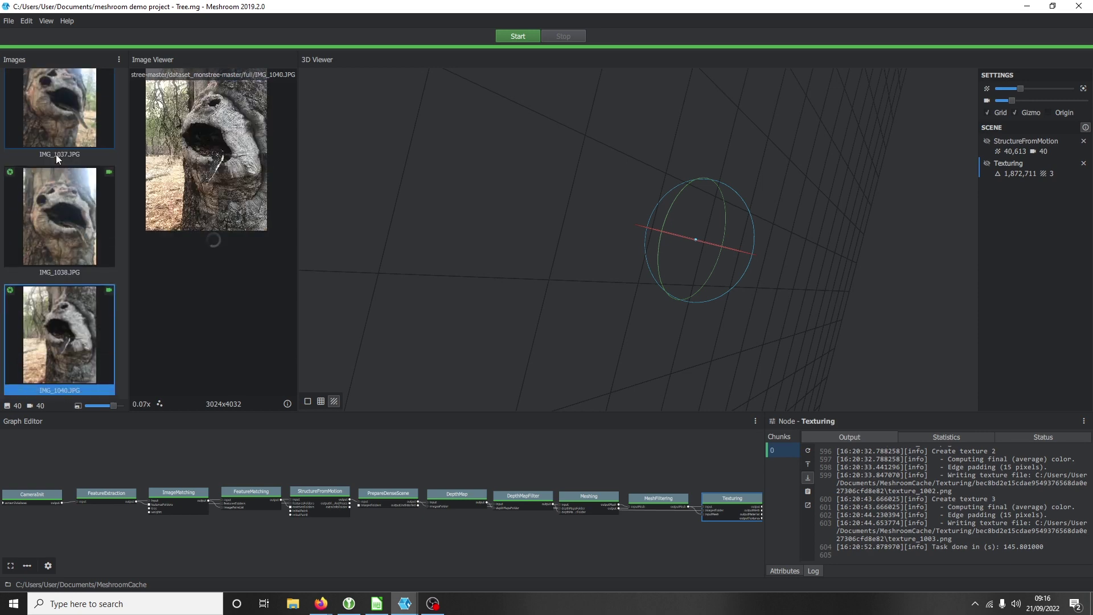
key("Down")
key("Down")
key("Down")
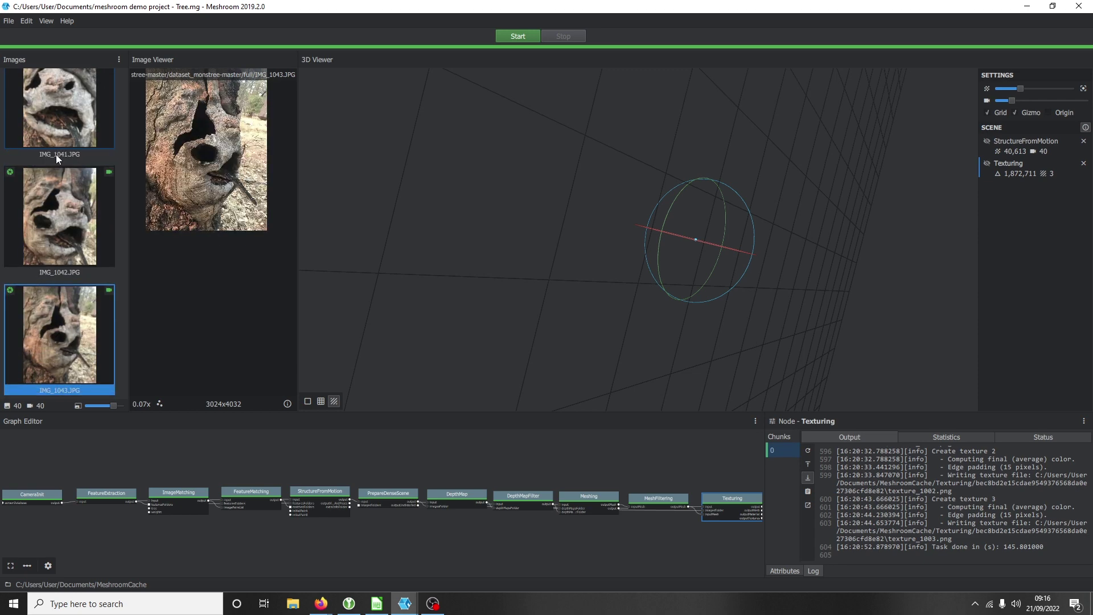
key("Down")
key("Down")
key("Down")
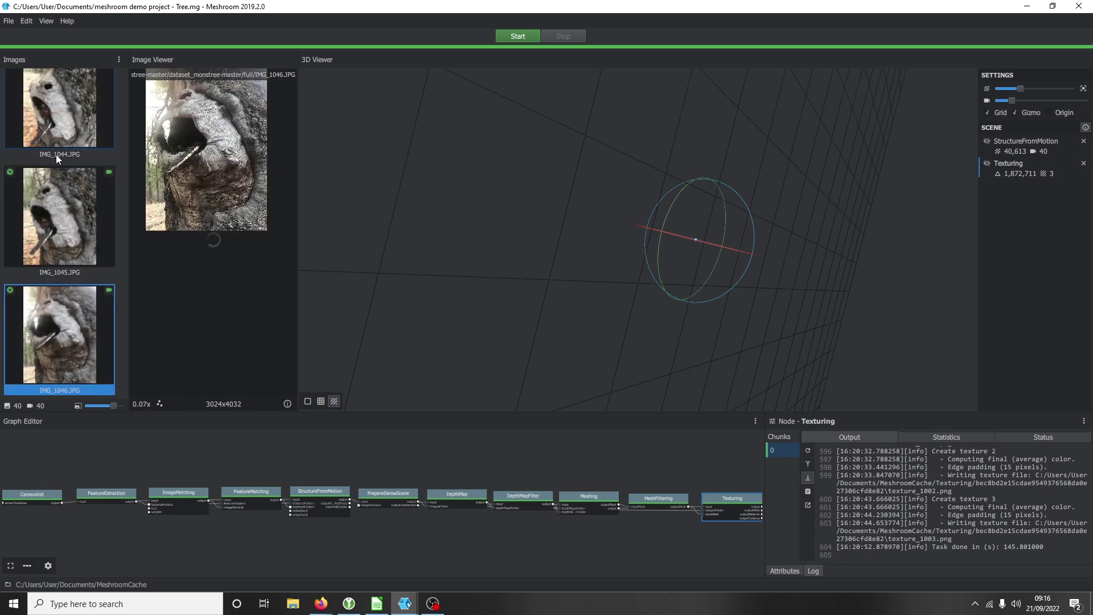
key("Down")
key("Down")
key("Down")
key("Down")
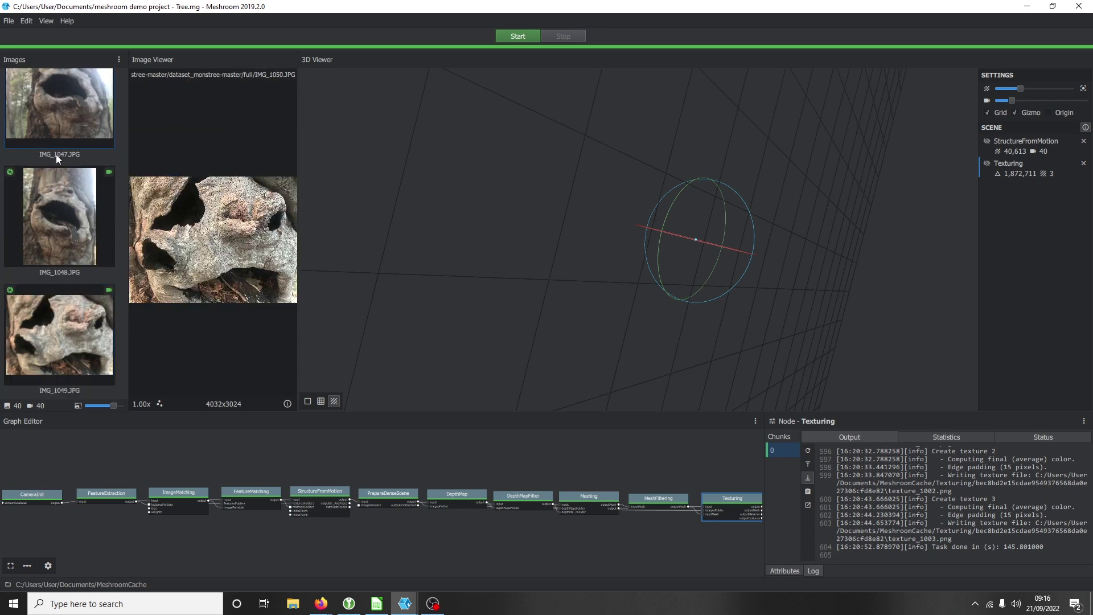
key("Down")
key("Down")
key("Down")
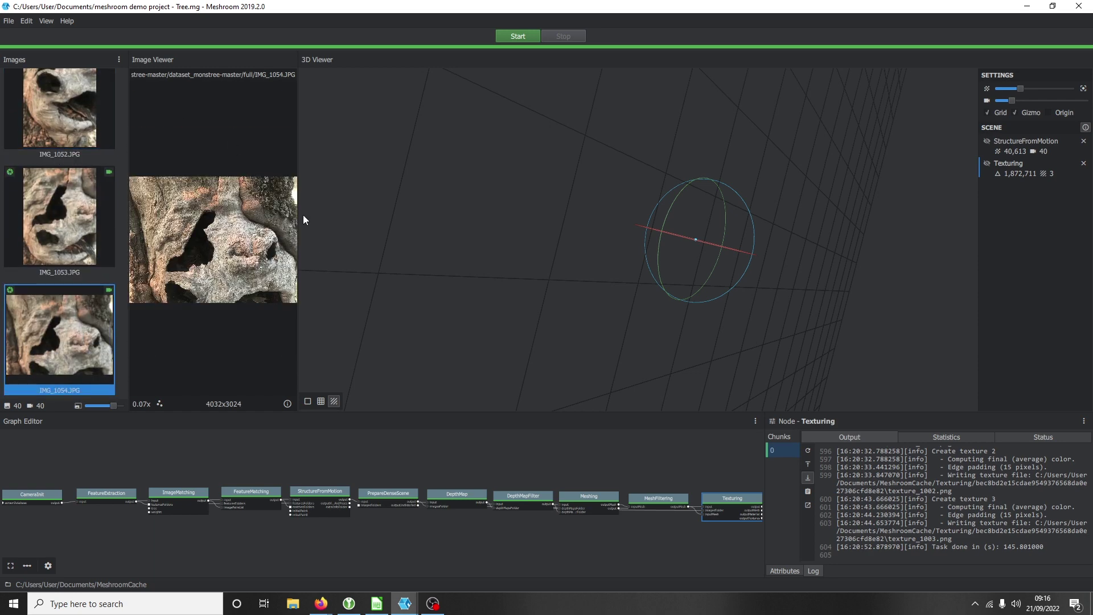
Widen the photo preview, step on to IMG_1065, then back to IMG_1049.
left_click_drag(298, 215, 354, 215)
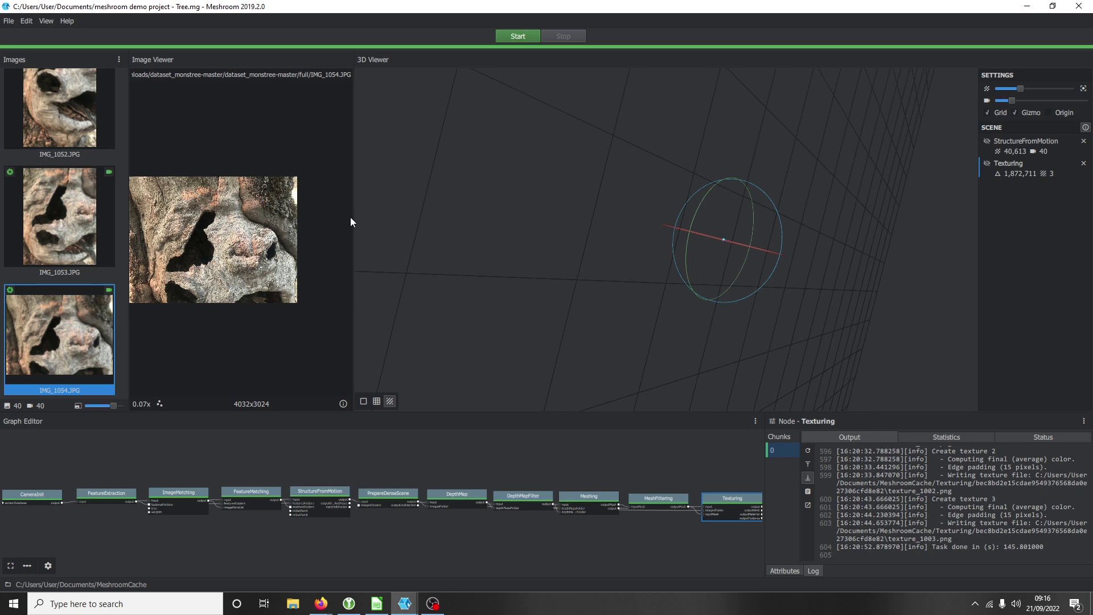
key("Down")
key("Down")
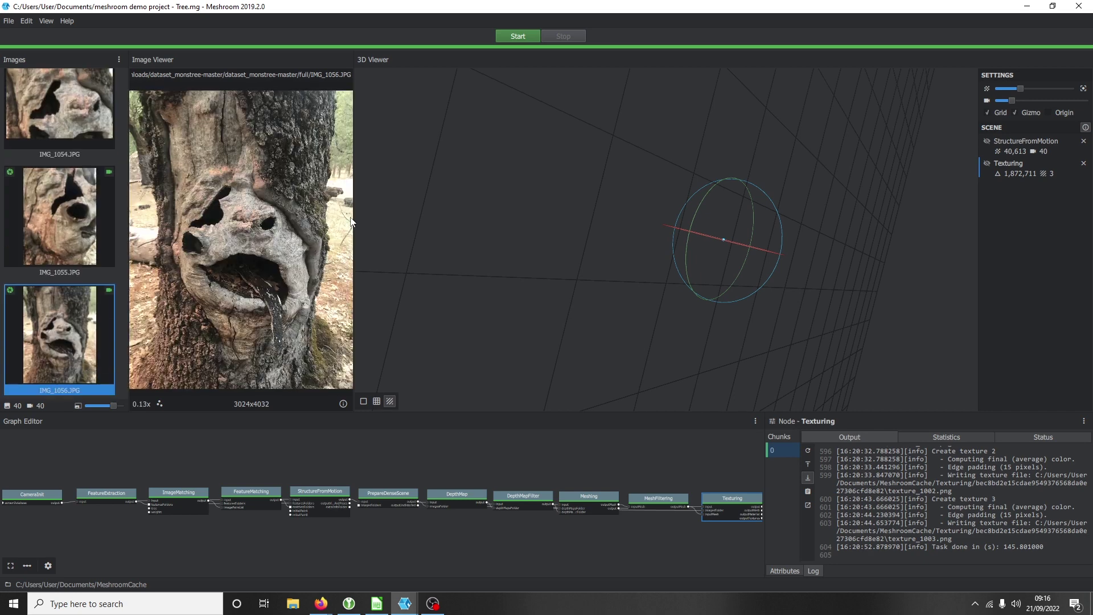
key("Down")
key("Down")
key("Down")
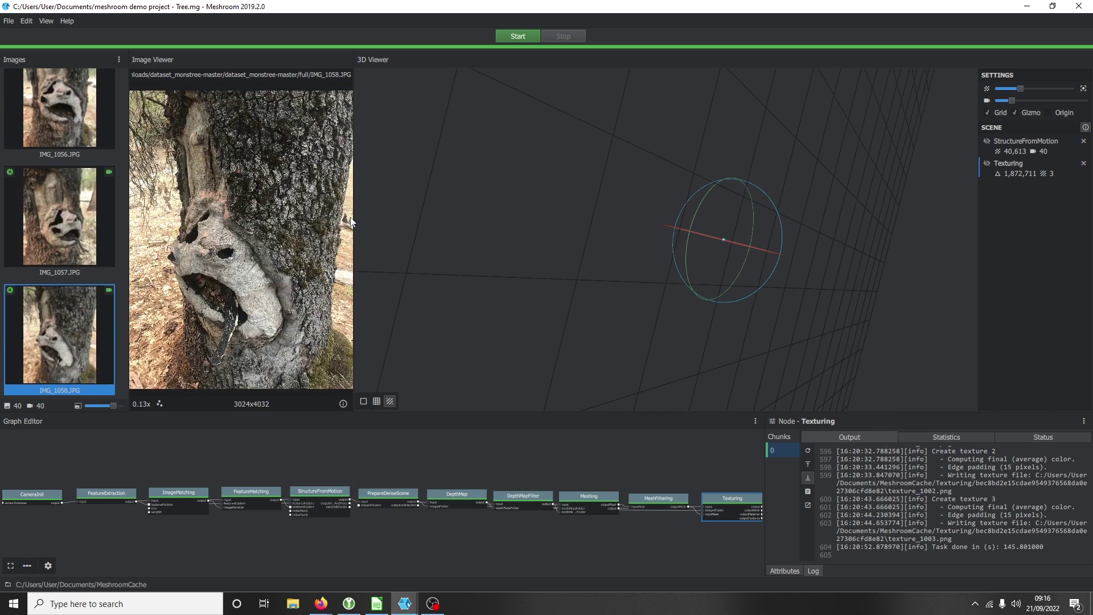
key("Down")
key("Down")
key("Down")
key("Down")
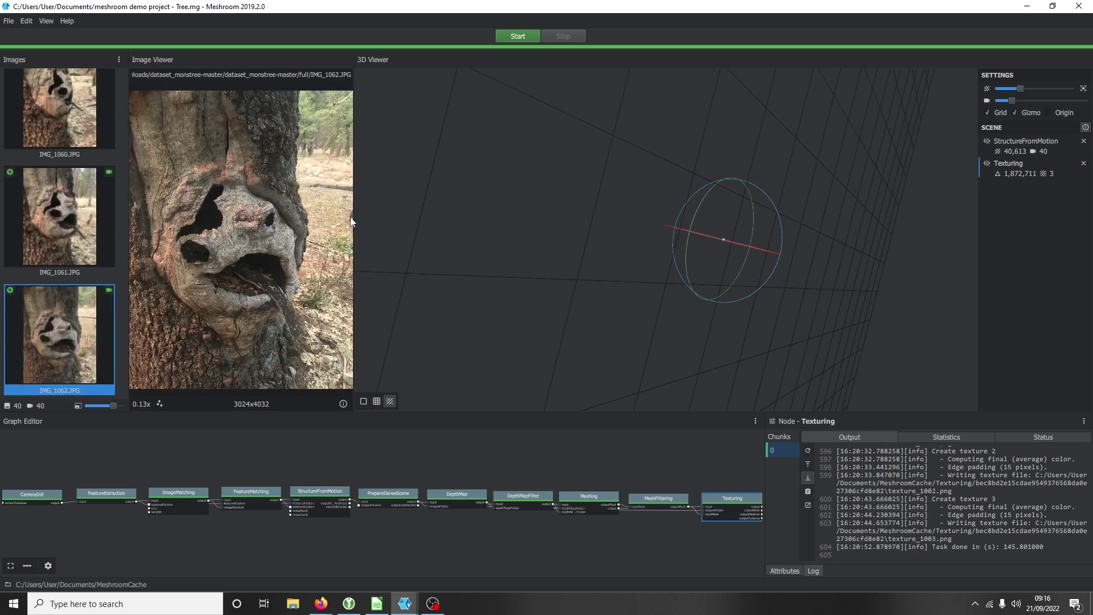
key("Down")
key("Down")
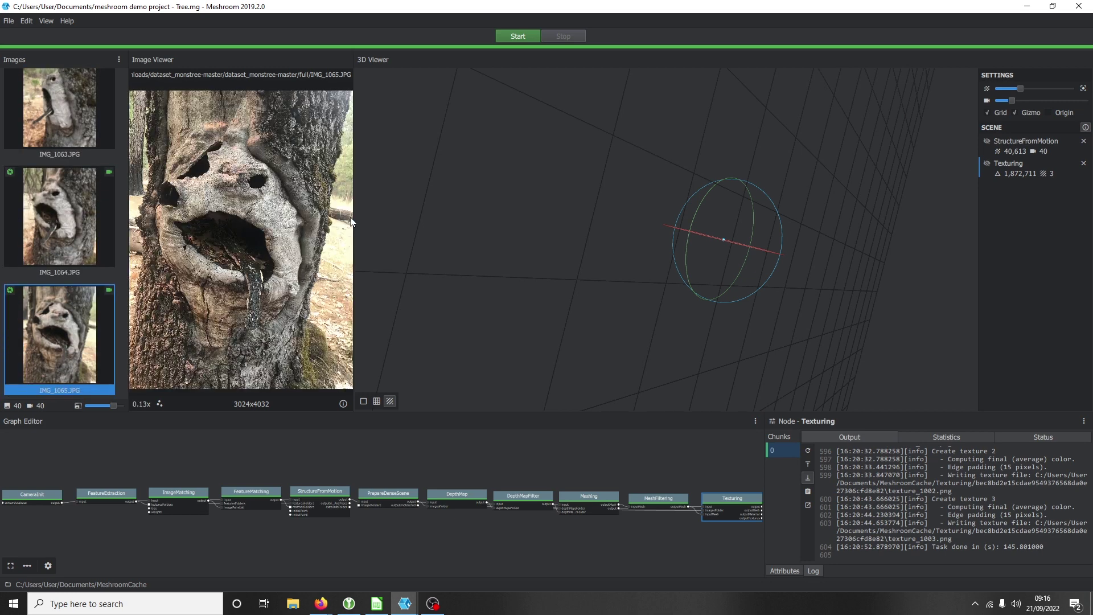
key("Up")
key("Up")
key("Up")
key("Up")
key("Up")
key("Up")
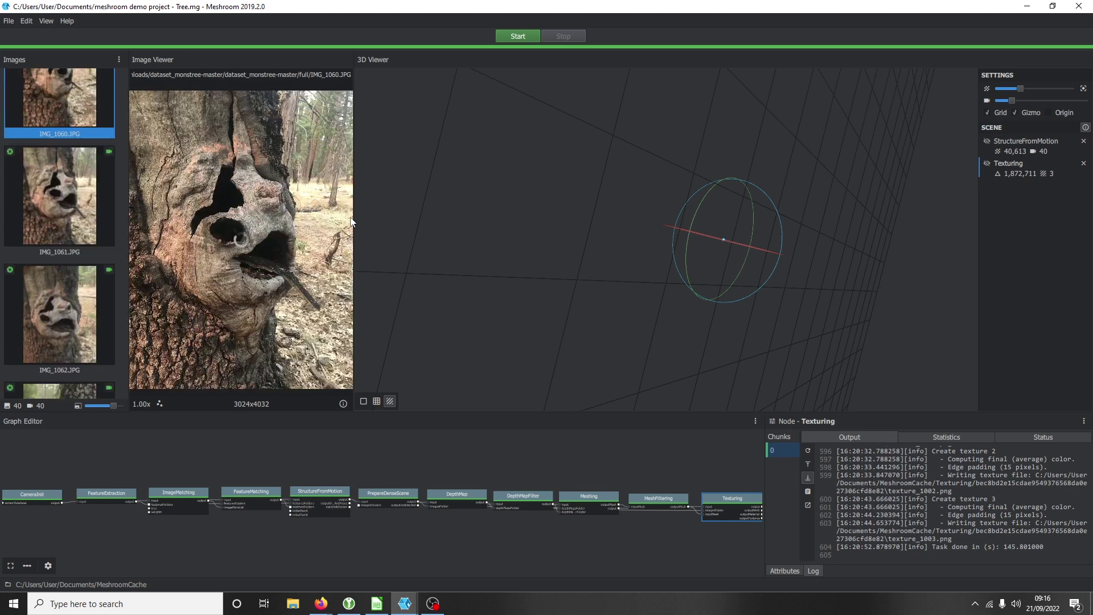
key("Up")
key("Up")
key("Up")
key("Up")
key("Up")
key("Up")
key("Up")
key("Up")
key("Up")
key("Up")
key("Up")
key("Up")
key("Up")
key("Up")
key("Up")
key("Up")
key("Up")
key("Up")
key("Up")
key("Up")
key("Up")
key("Up")
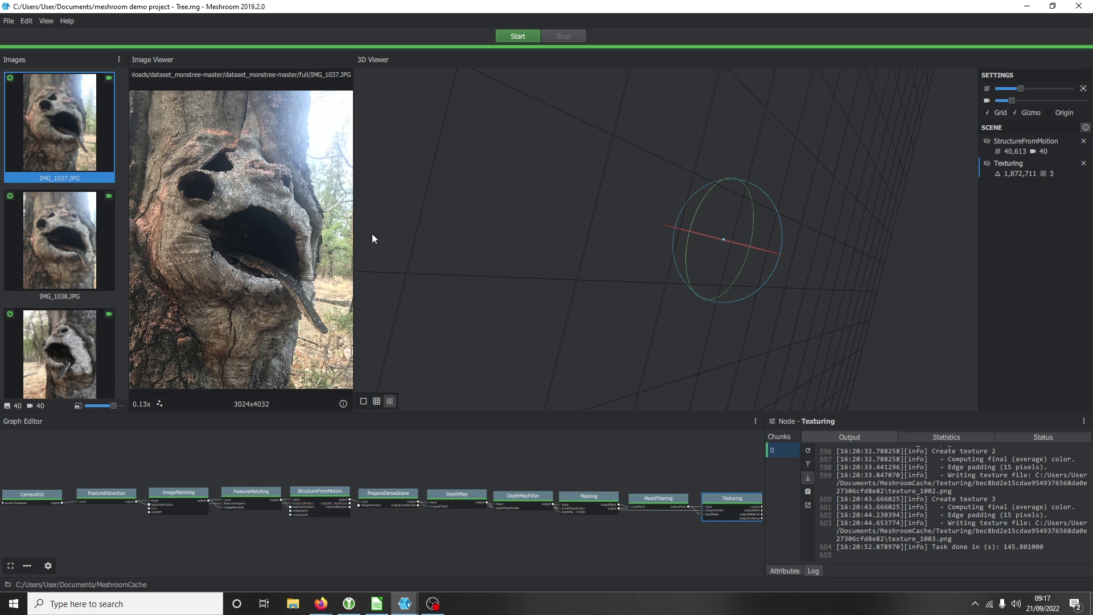
Scroll the Images list up and show IMG_1025.JPG in the preview.
scroll(69, 256, "down", 8)
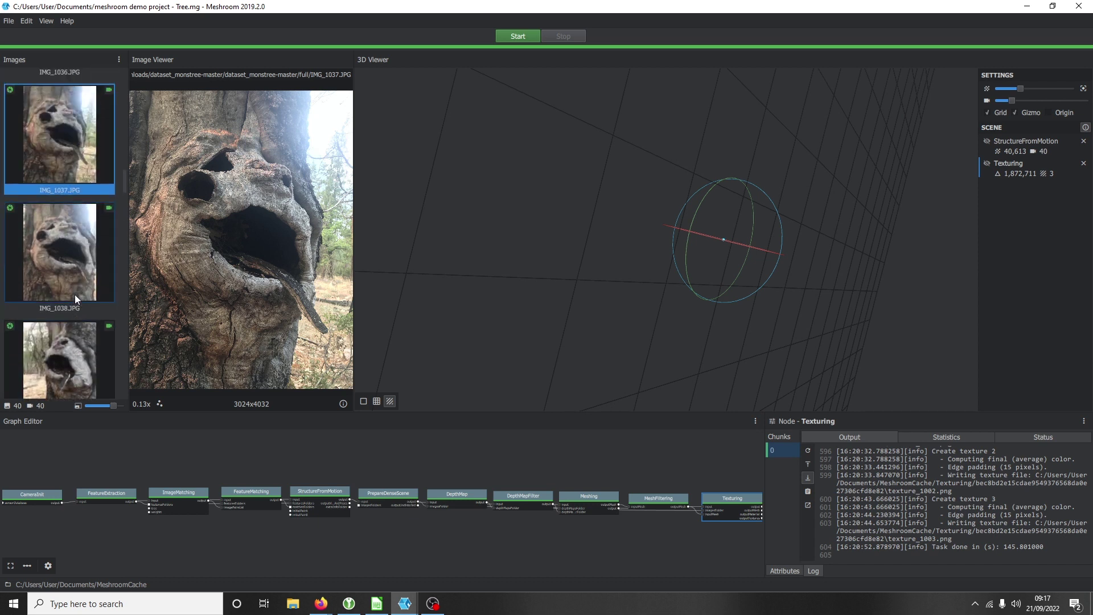
scroll(74, 293, "up", 10)
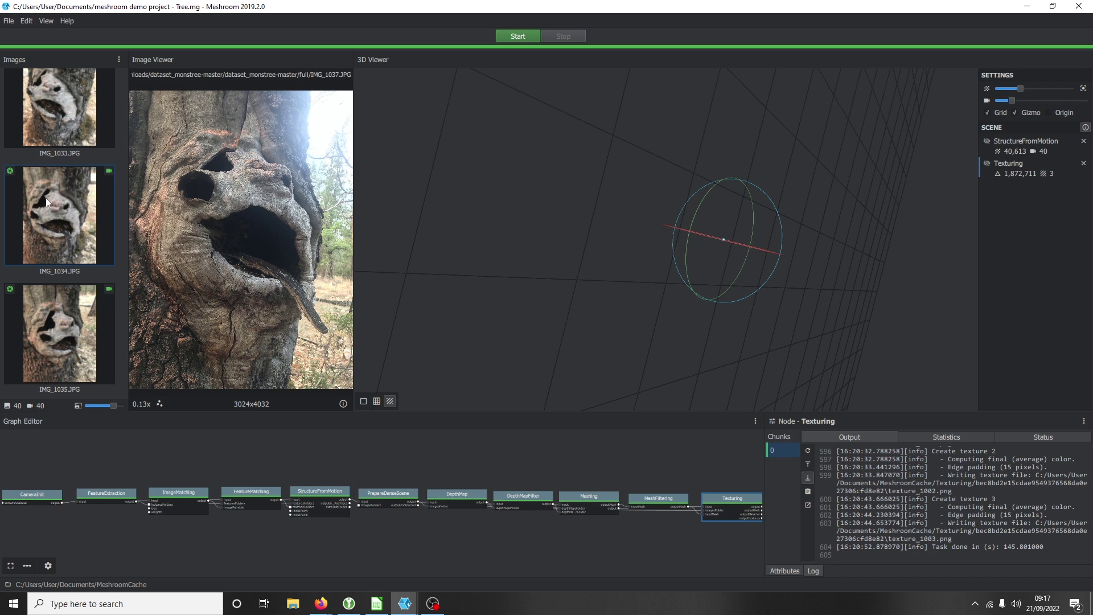
scroll(46, 197, "up", 10)
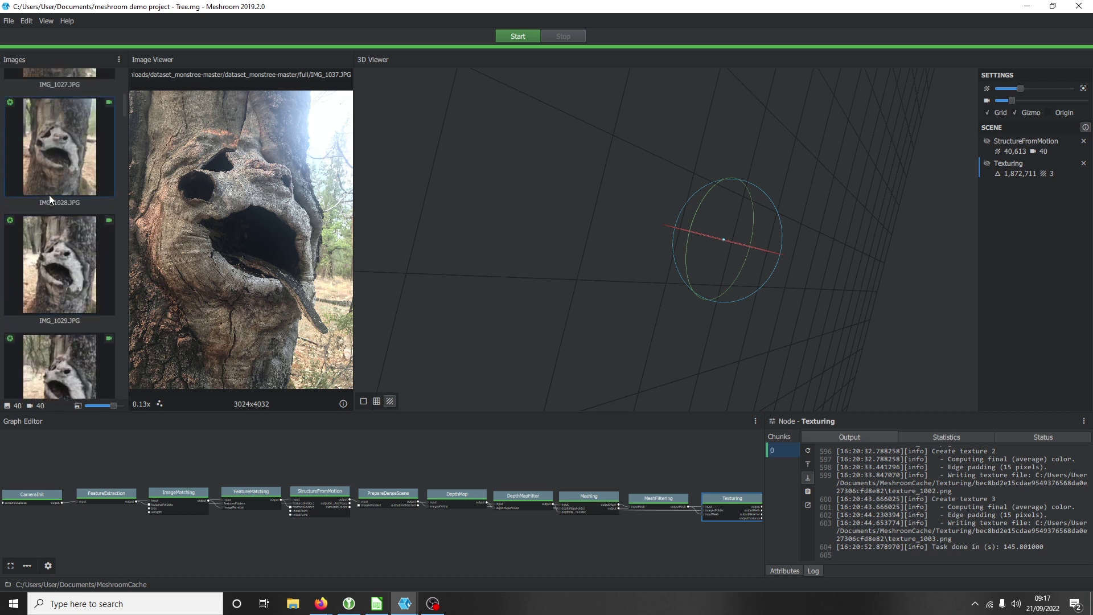
scroll(49, 195, "up", 4)
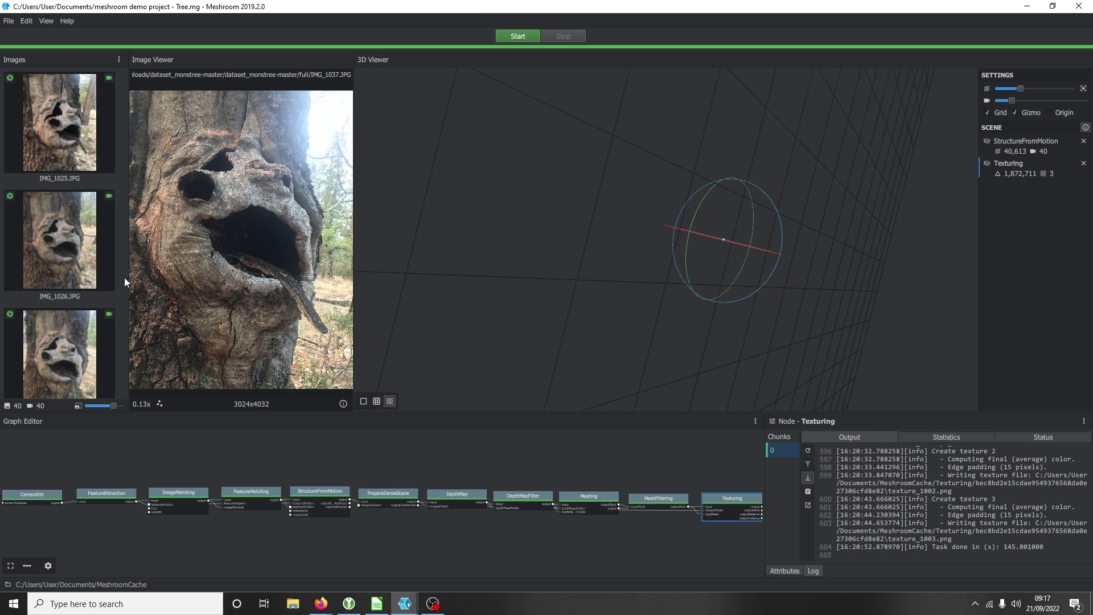
left_click(46, 100)
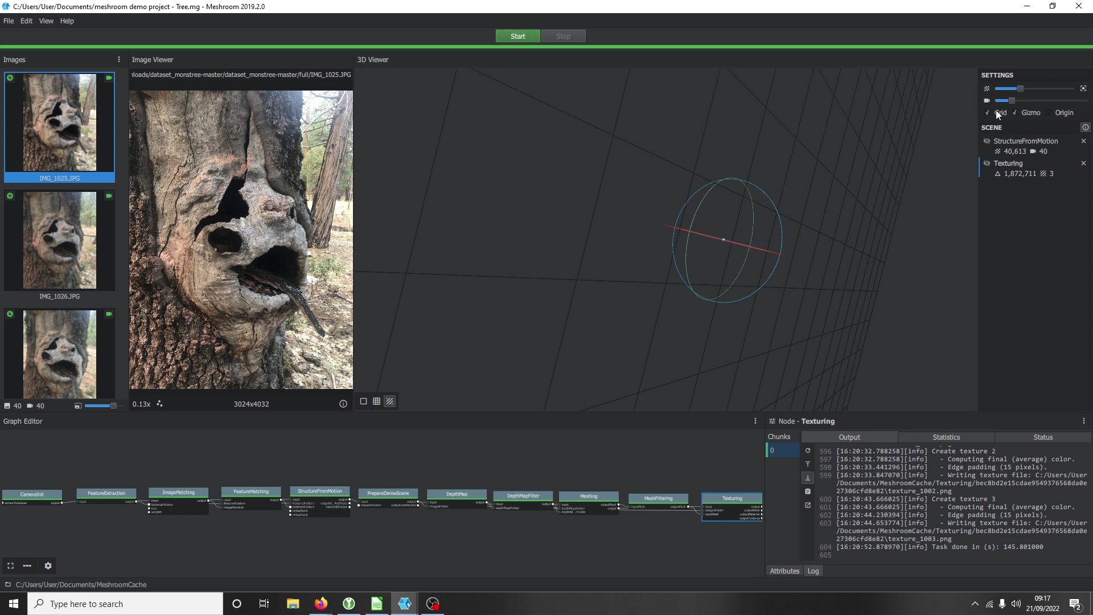
Show the StructureFromMotion point cloud and cameras, and orbit around the tree trunk.
left_click(987, 141)
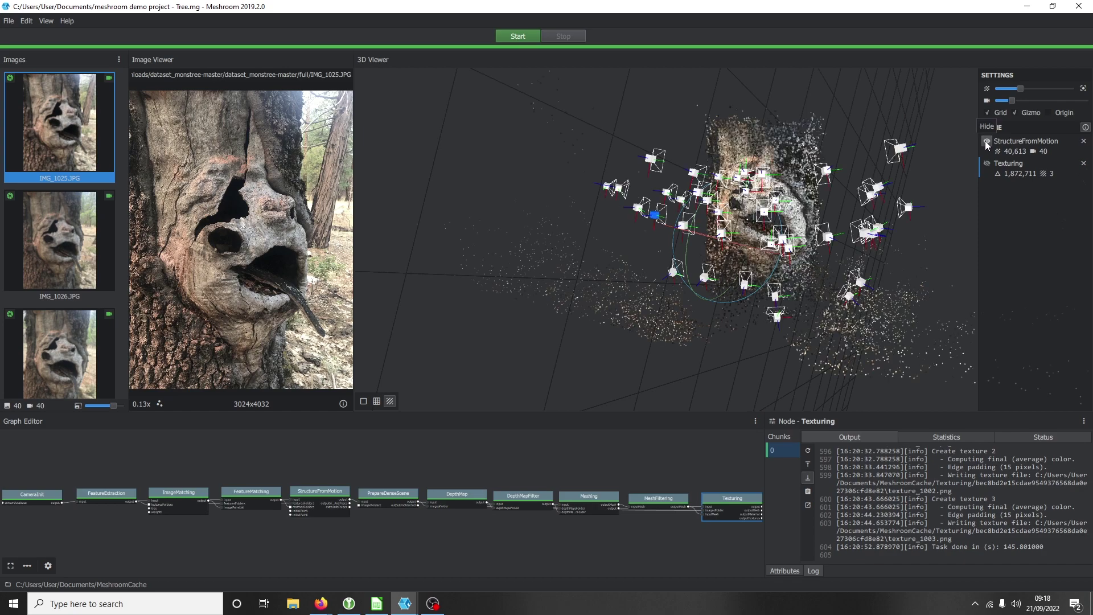
left_click_drag(822, 333, 666, 166)
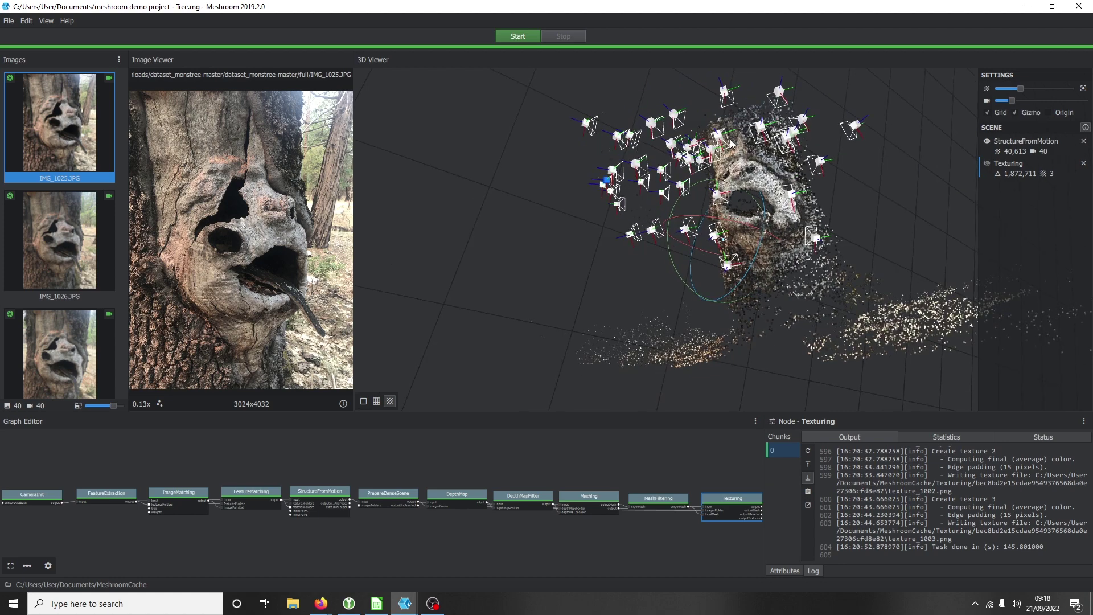
left_click_drag(544, 313, 493, 230)
left_click_drag(944, 311, 911, 319)
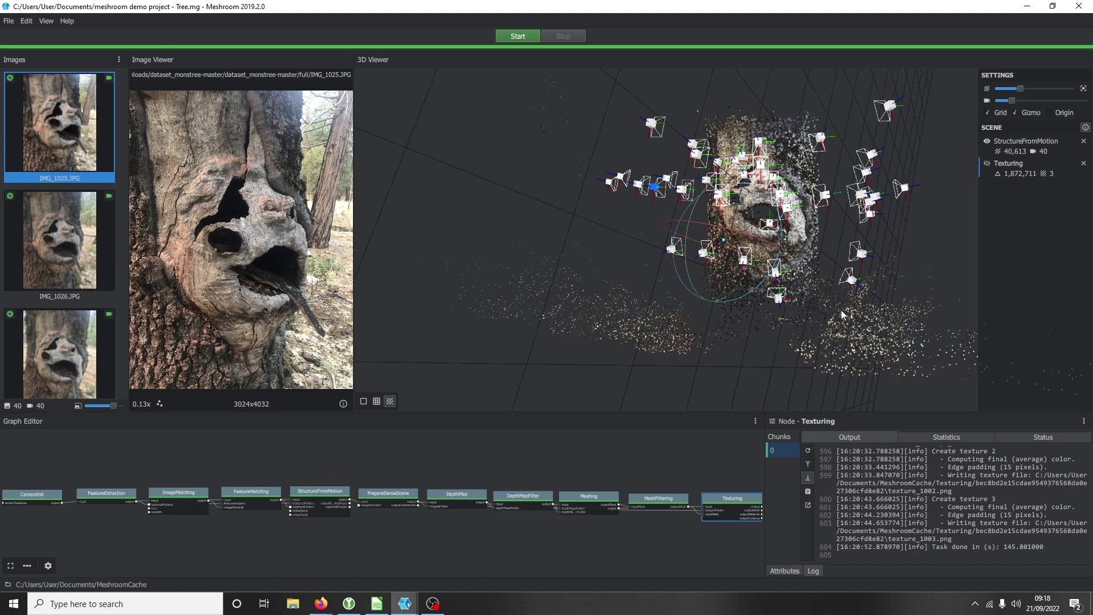
left_click_drag(842, 336, 751, 289)
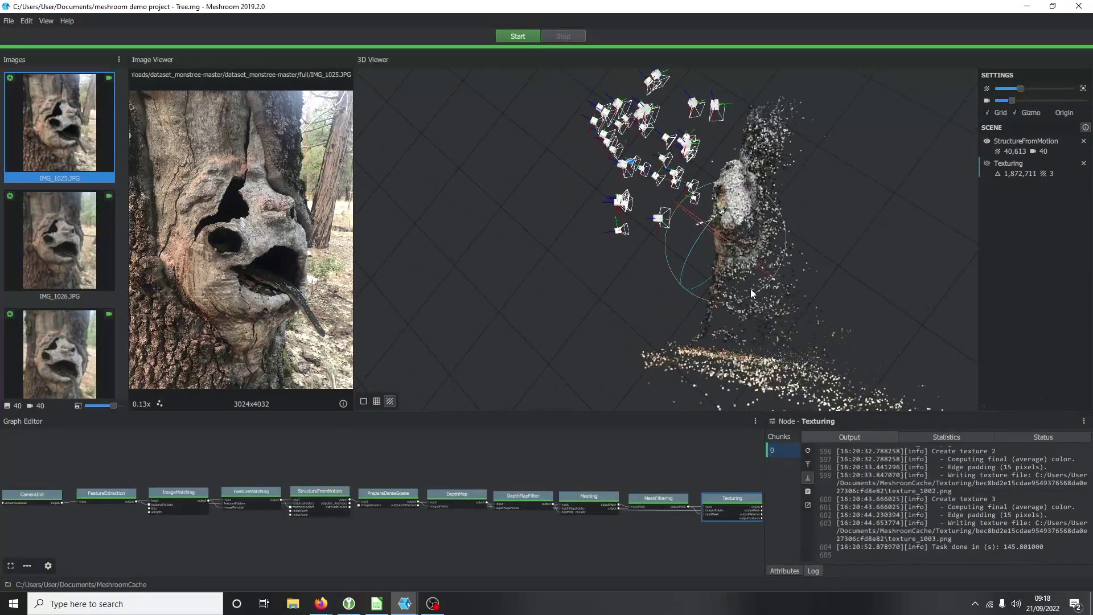
Zoom and orbit the point cloud to face the tree's hollow, then widen the 3D Viewer.
scroll(764, 281, "up", 5)
scroll(764, 281, "up", 2)
scroll(808, 279, "up", 2)
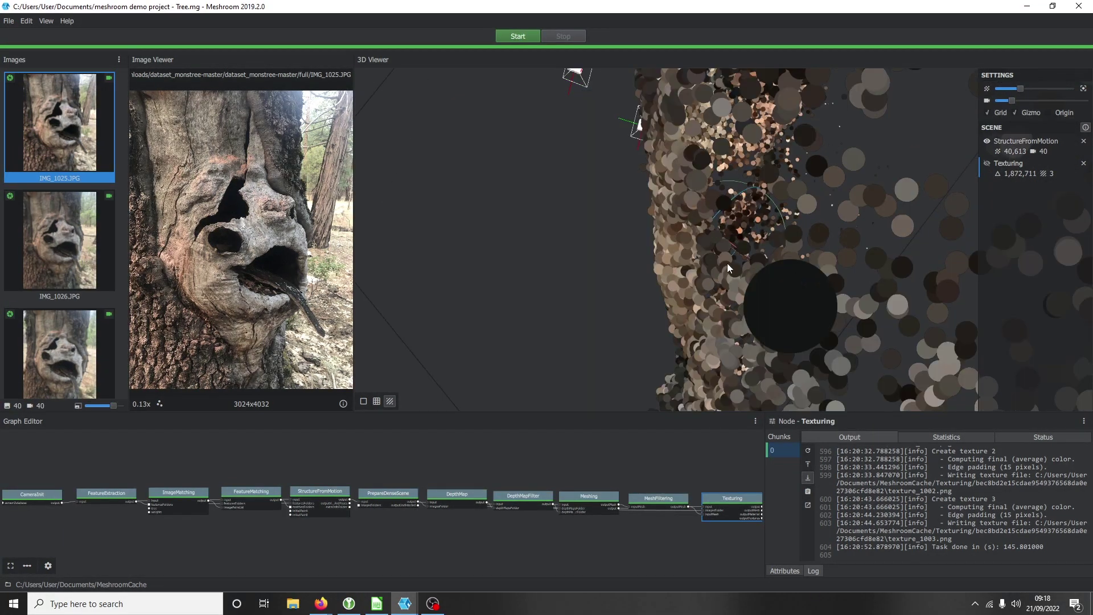
scroll(706, 279, "down", 6)
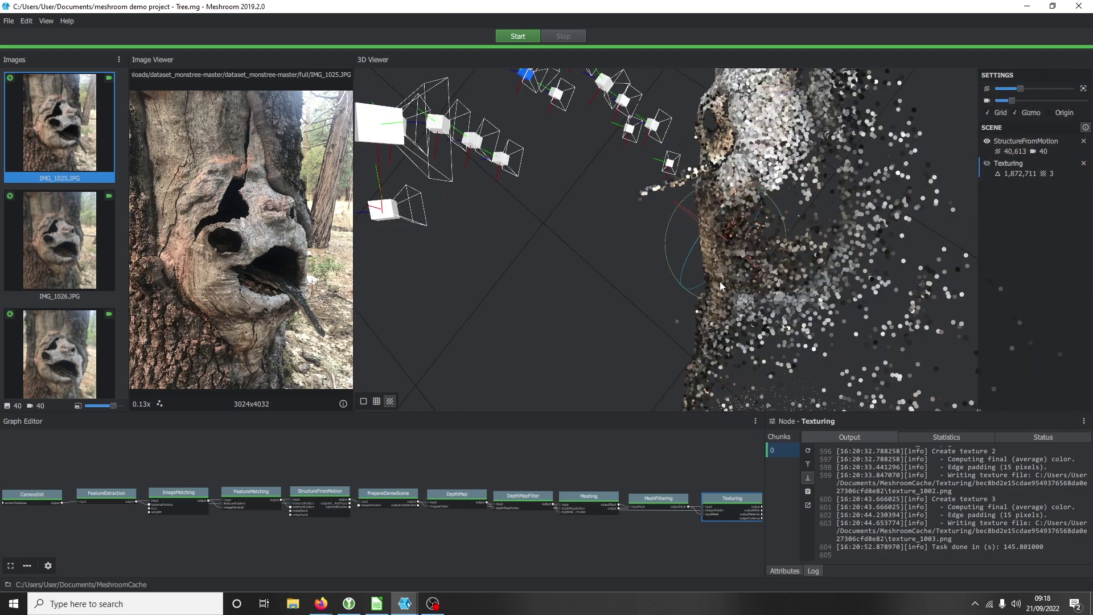
left_click_drag(767, 323, 906, 309)
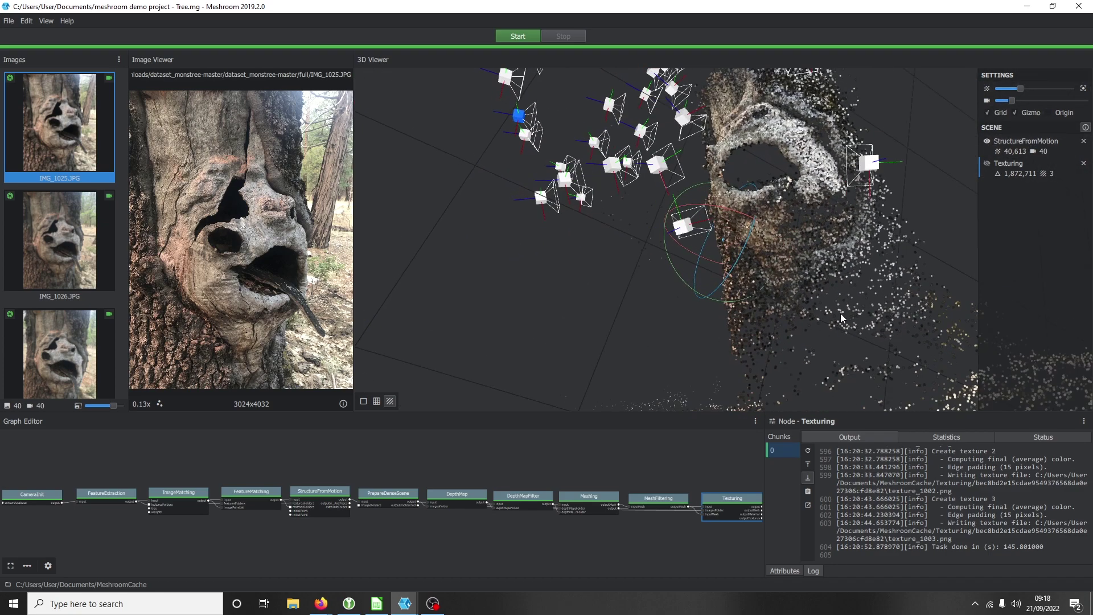
scroll(840, 313, "up", 3)
scroll(914, 299, "down", 5)
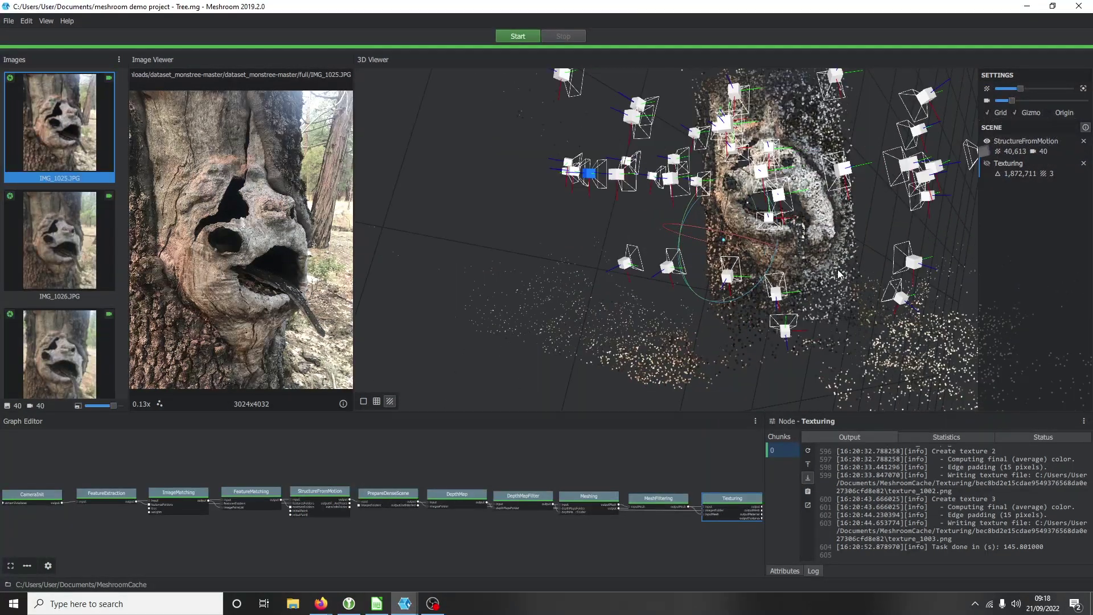
left_click_drag(754, 327, 436, 286)
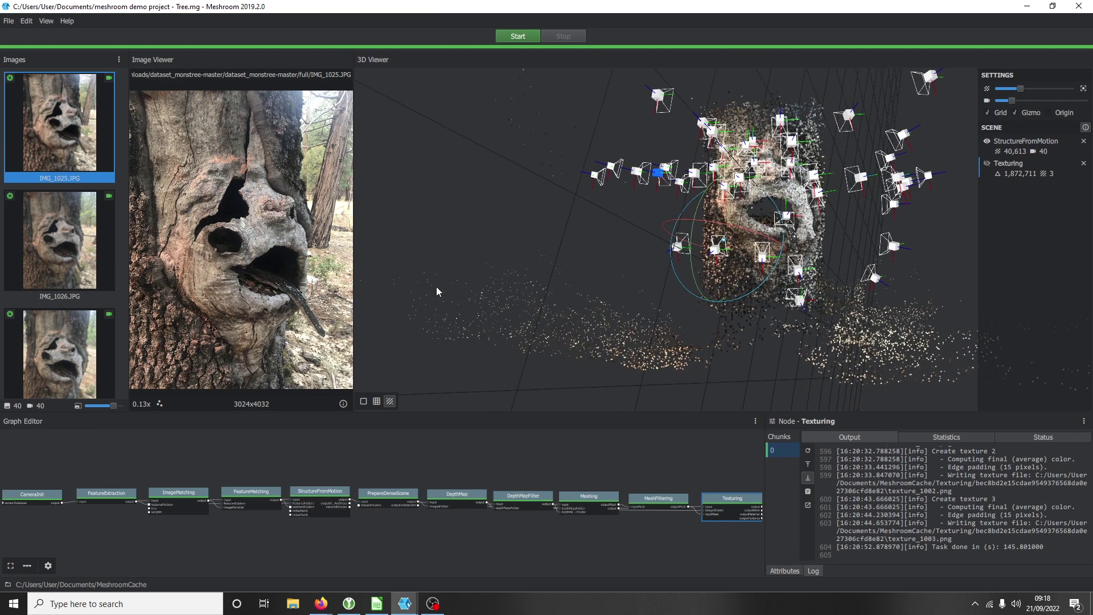
left_click_drag(356, 243, 246, 241)
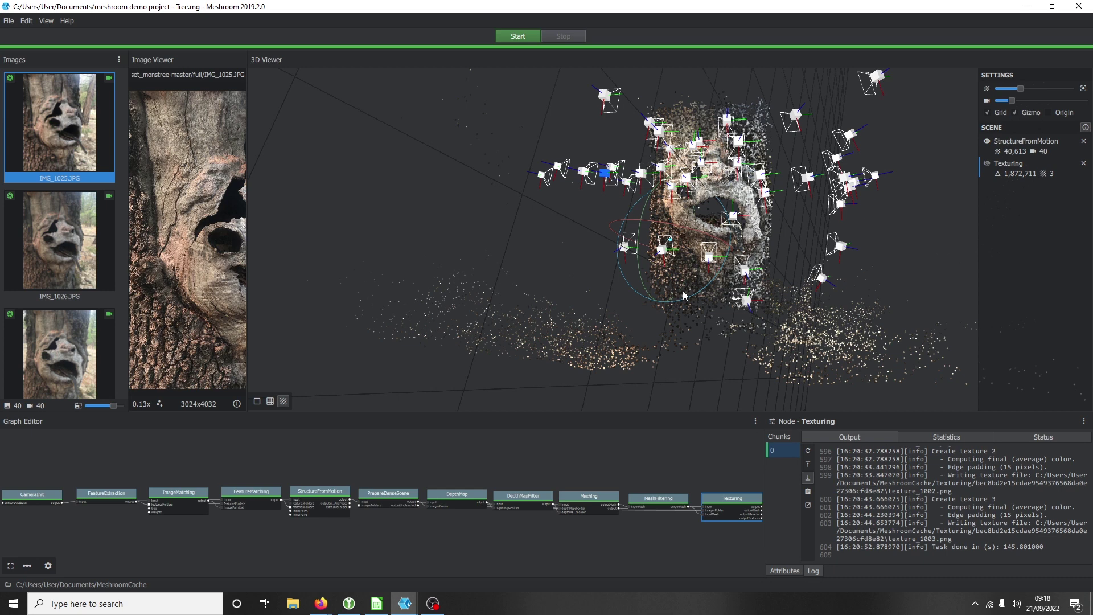
Show the Texturing mesh and hide the StructureFromMotion cloud, cameras and ground grid.
left_click(986, 164)
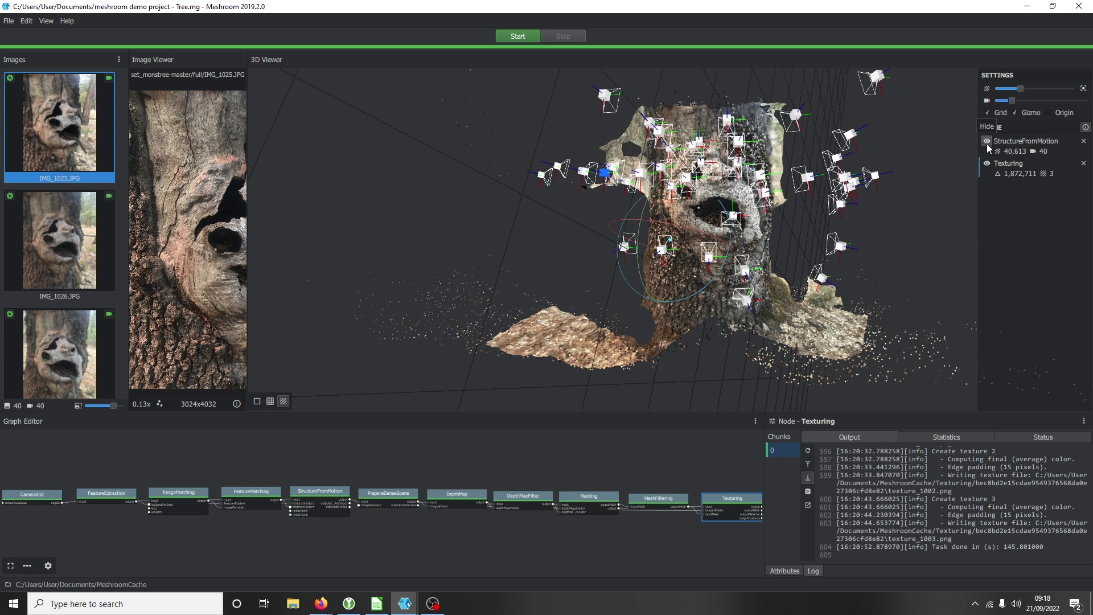
left_click(986, 143)
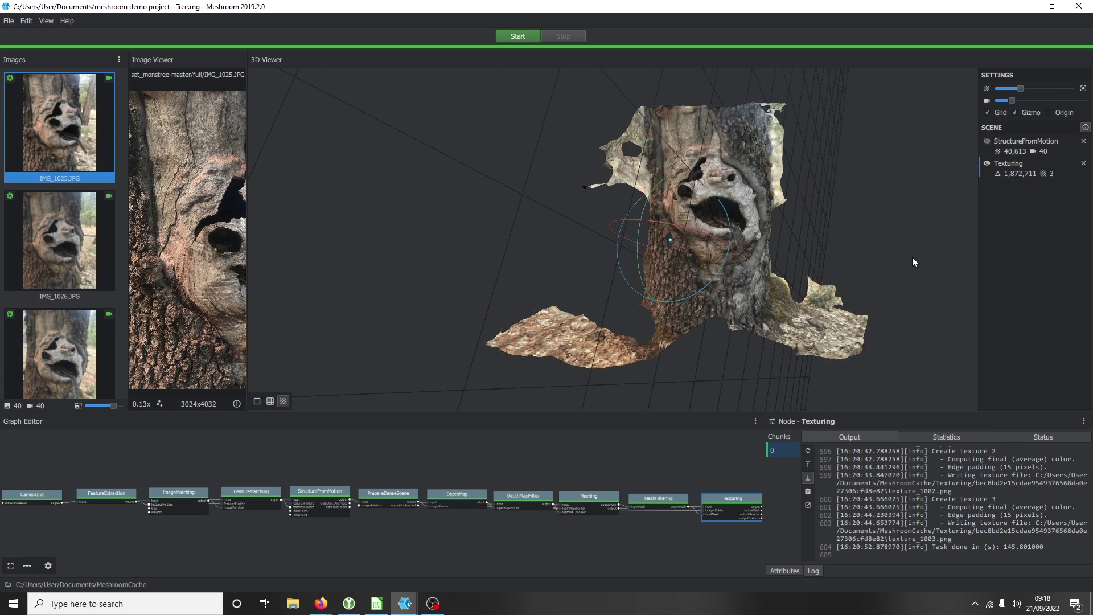
left_click(988, 113)
Orbit and zoom around the textured tree to inspect the bark from several sides.
left_click_drag(762, 283, 764, 107)
scroll(682, 275, "up", 10)
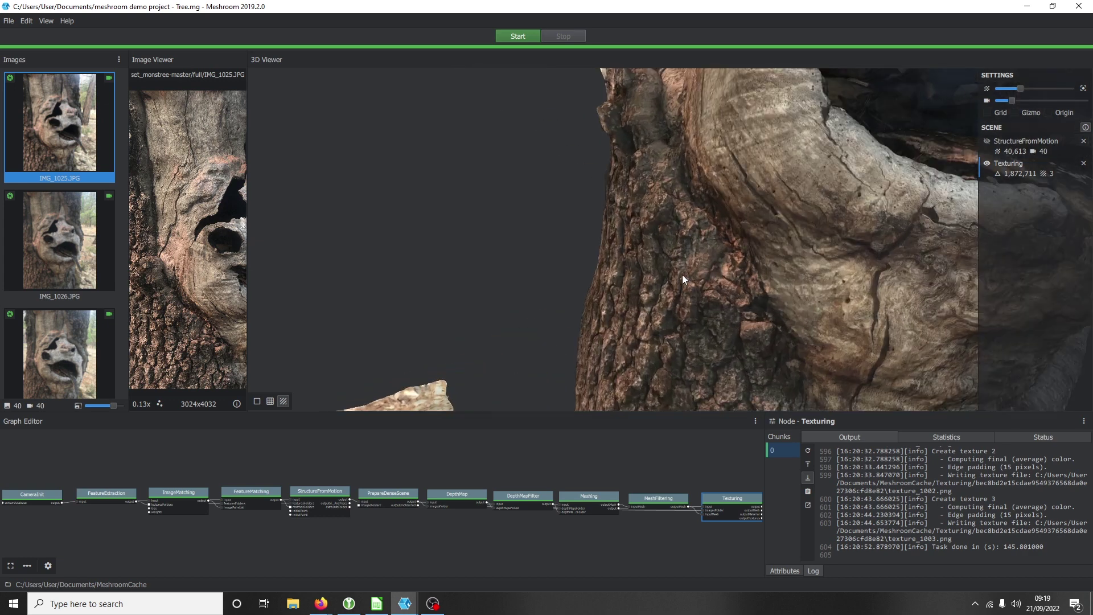
left_click_drag(681, 274, 797, 324)
left_click_drag(603, 186, 809, 148)
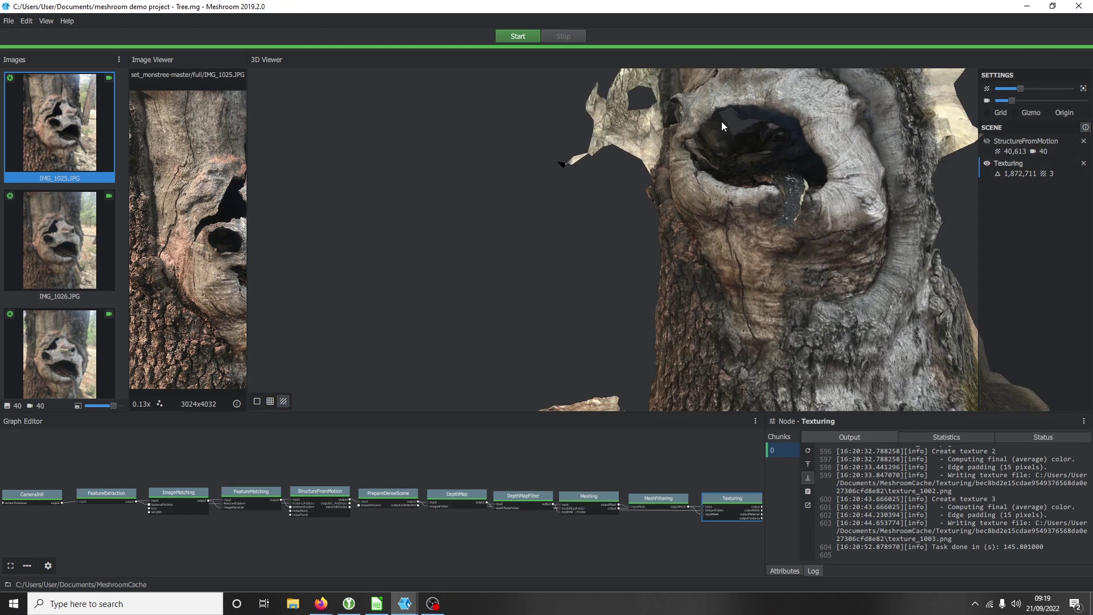
scroll(866, 199, "down", 3)
left_click_drag(738, 243, 625, 234)
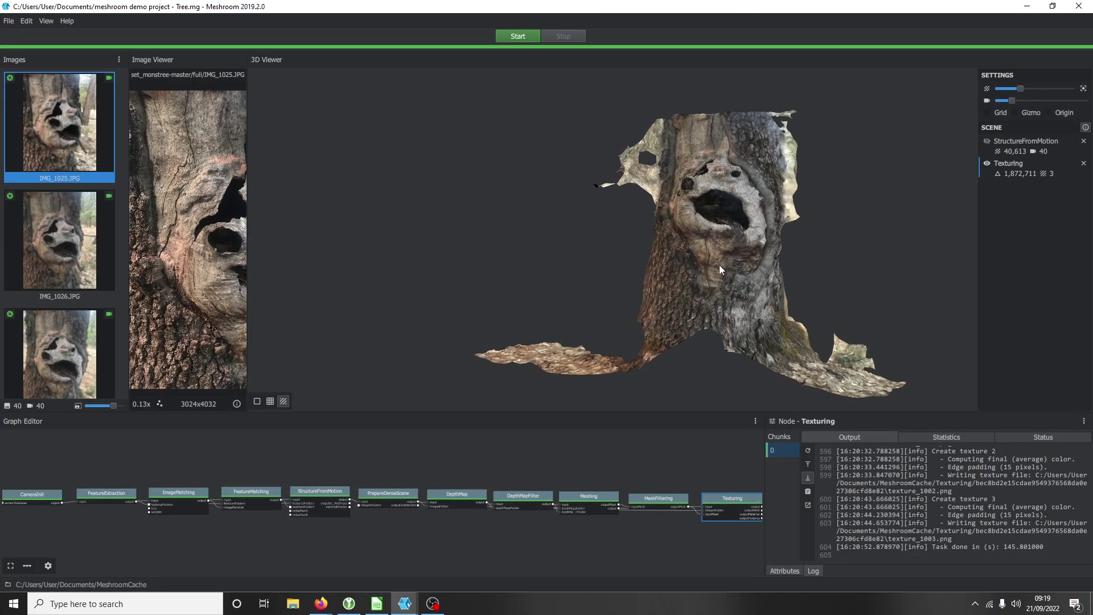
left_click_drag(719, 264, 680, 208)
scroll(699, 290, "up", 3)
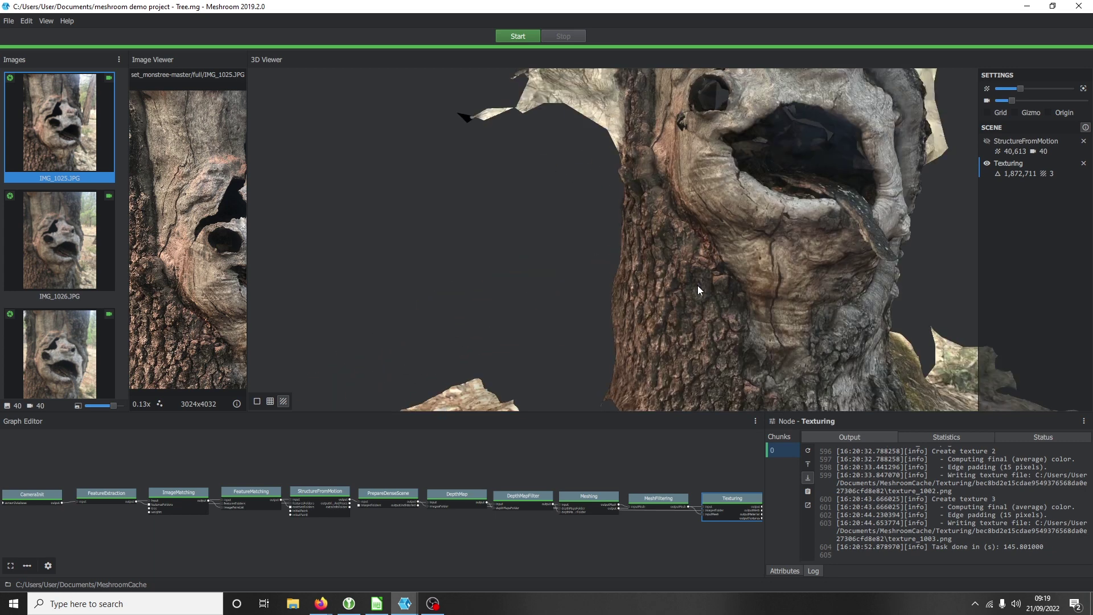
scroll(697, 285, "up", 5)
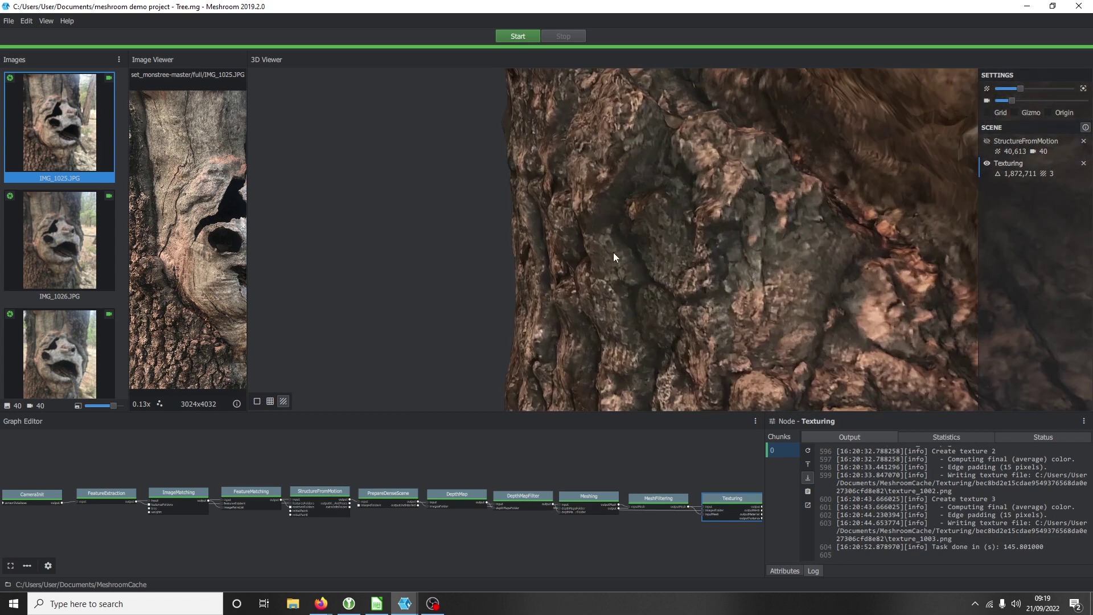
scroll(620, 264, "down", 2)
scroll(729, 247, "down", 5)
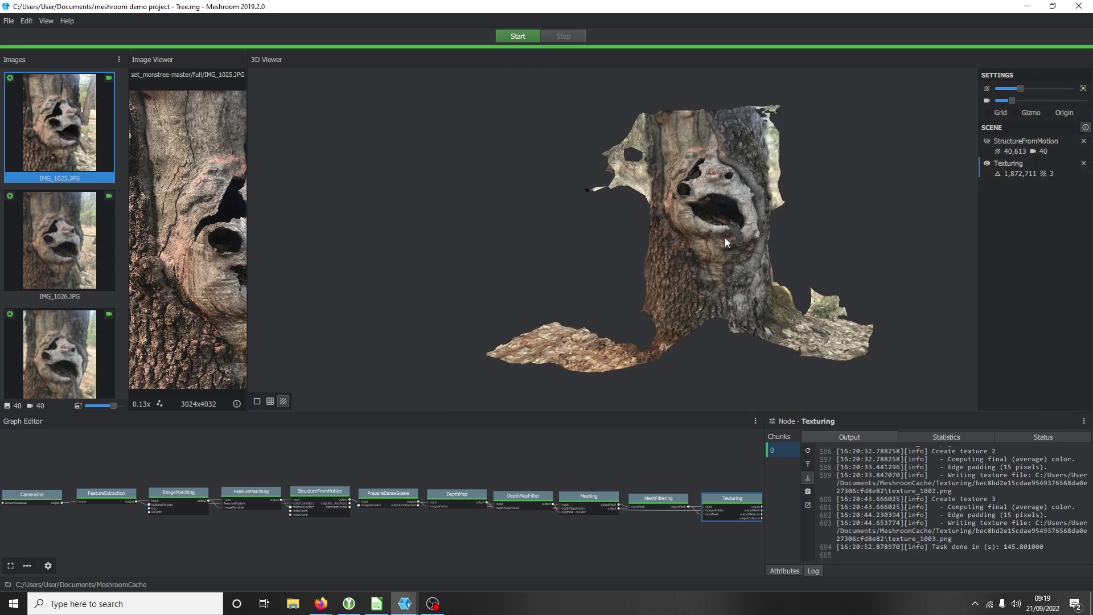
scroll(725, 242, "up", 3)
scroll(735, 239, "up", 4)
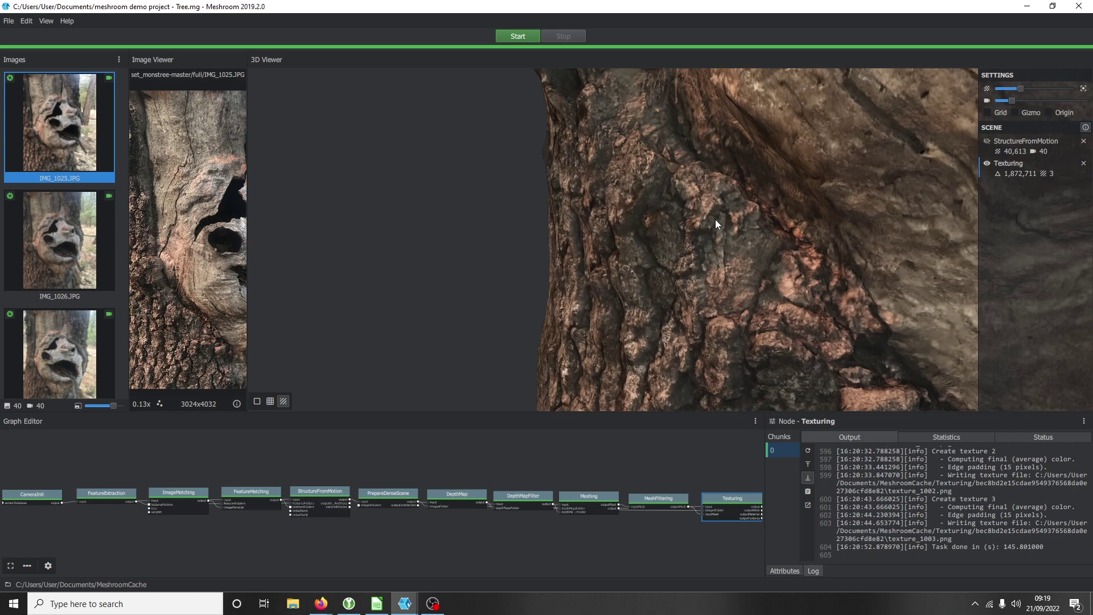
scroll(716, 221, "down", 7)
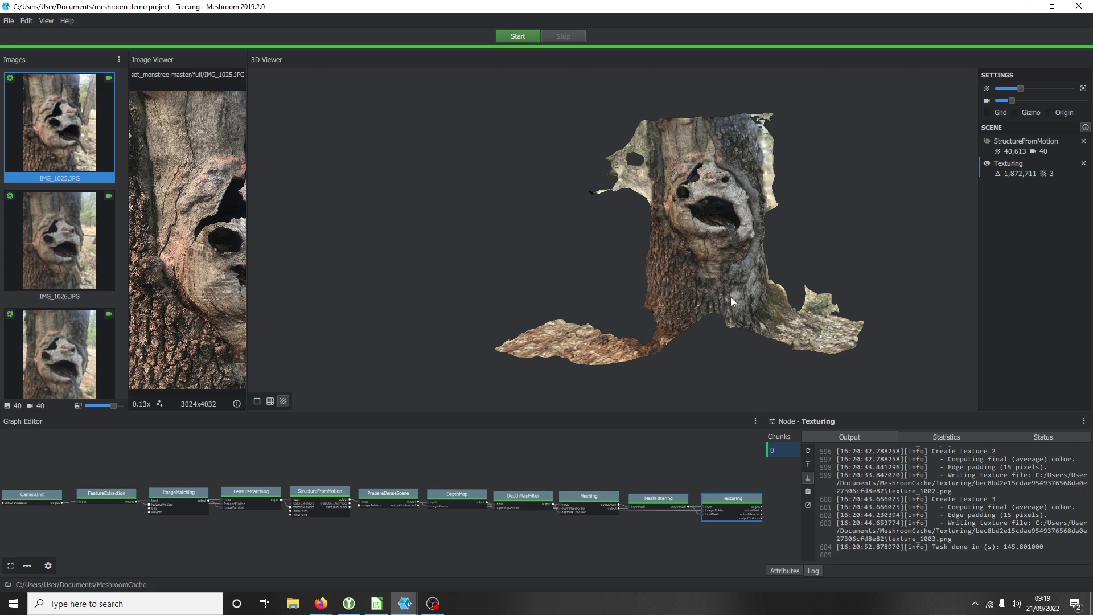
left_click_drag(723, 276, 668, 274)
scroll(668, 274, "up", 5)
mouse_move(695, 310)
left_mouse_down()
mouse_move(779, 137)
mouse_move(745, 205)
mouse_move(661, 317)
mouse_move(732, 373)
mouse_move(705, 293)
left_mouse_up()
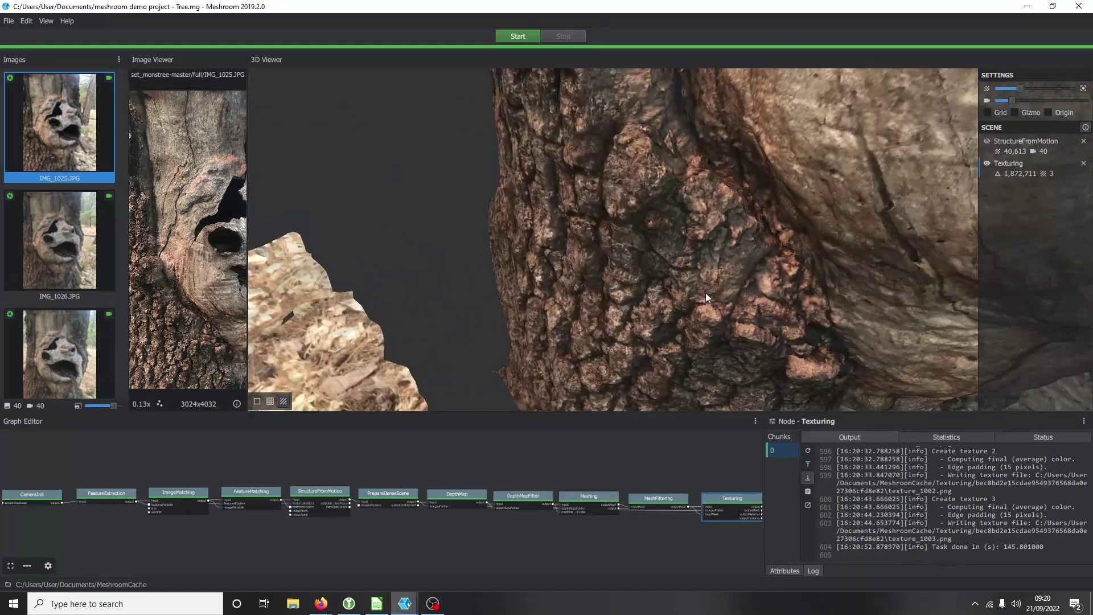
scroll(705, 293, "down", 8)
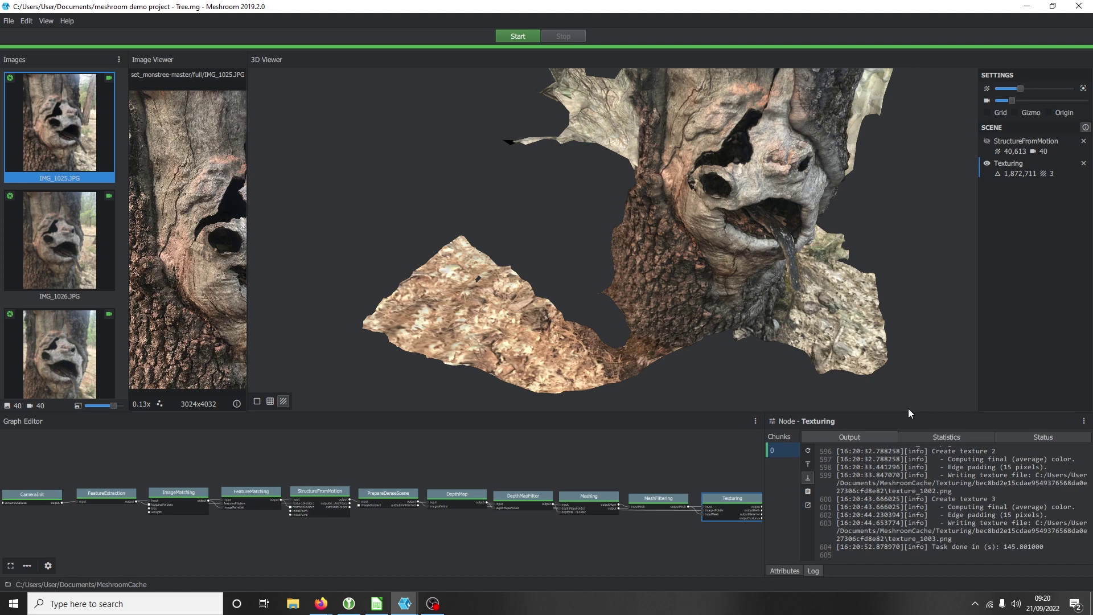
scroll(750, 262, "up", 3)
scroll(675, 278, "up", 8)
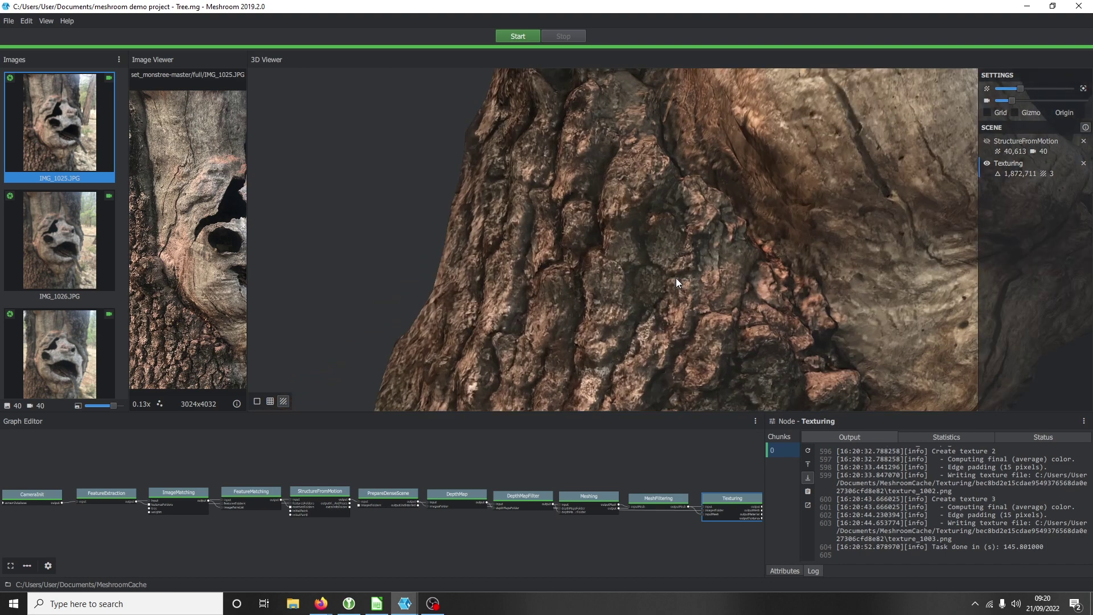
left_click_drag(613, 234, 547, 262)
scroll(544, 259, "down", 5)
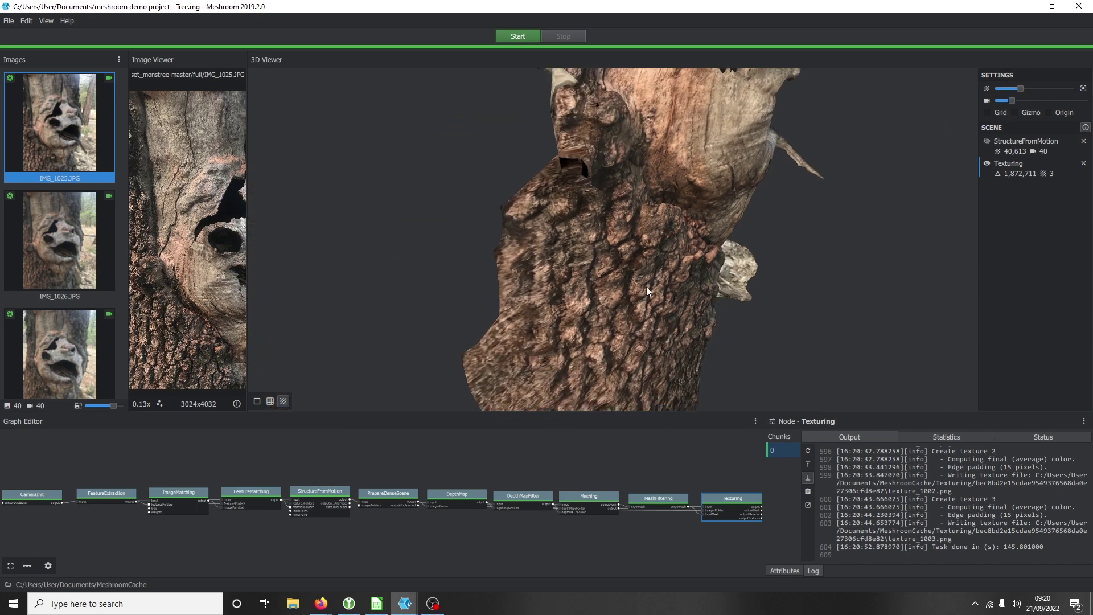
scroll(456, 255, "up", 4)
left_click_drag(455, 259, 816, 242)
scroll(814, 234, "down", 3)
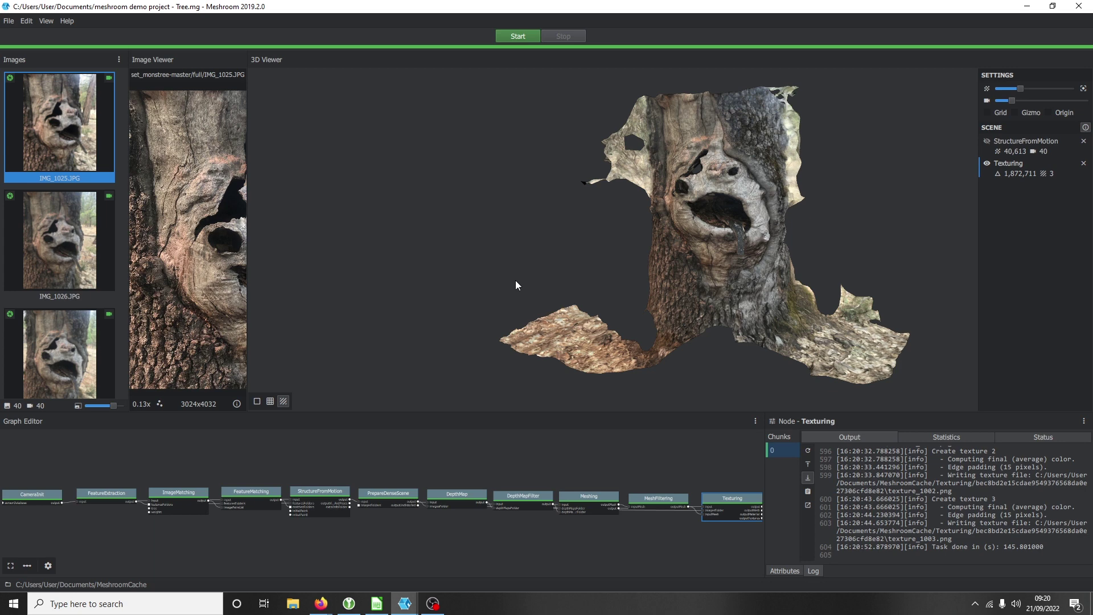
left_click_drag(715, 286, 592, 163)
left_click_drag(664, 274, 812, 294)
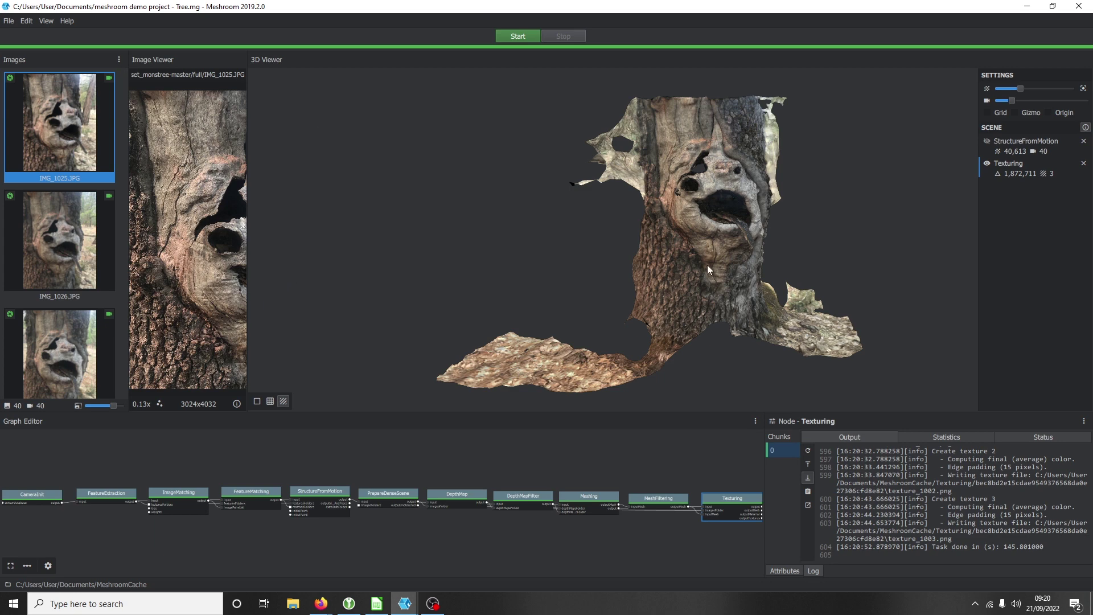
left_click_drag(707, 269, 853, 358)
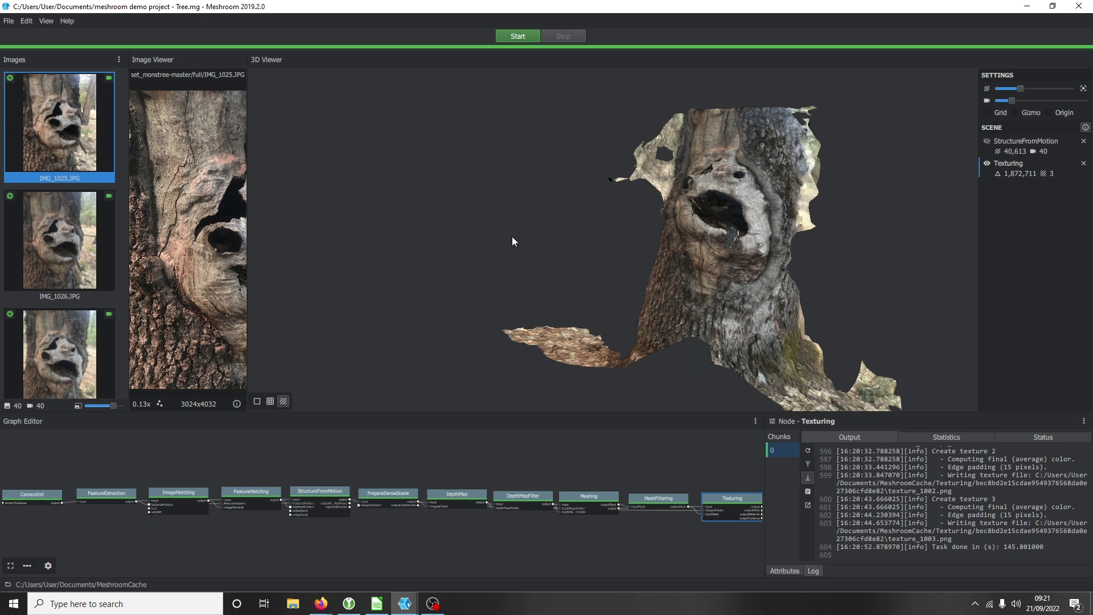
left_click_drag(703, 226, 726, 296)
scroll(665, 249, "up", 5)
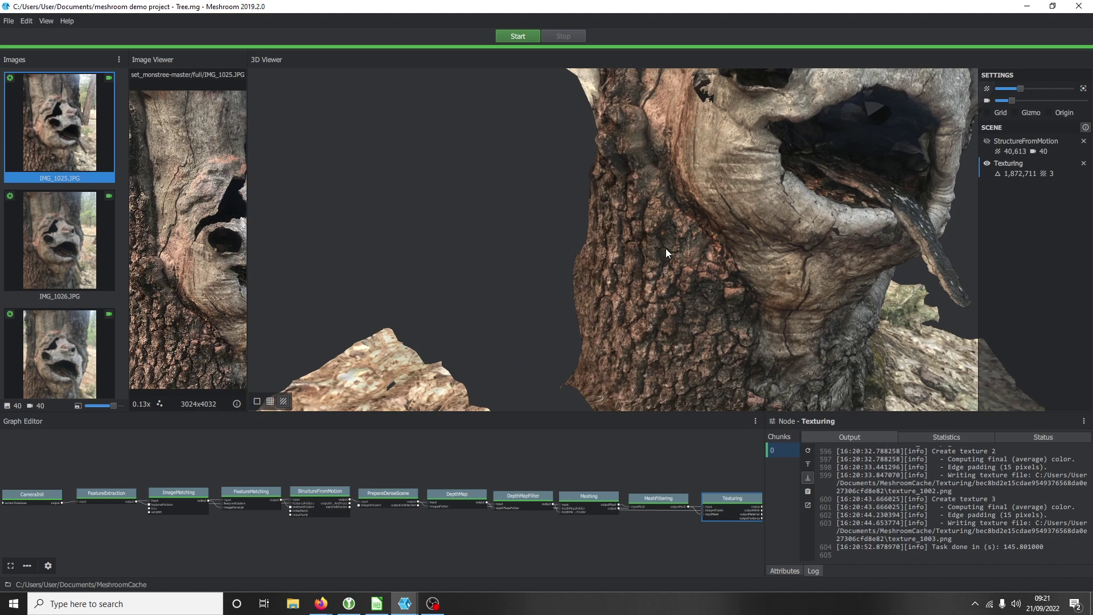
scroll(665, 249, "down", 3)
scroll(665, 248, "down", 4)
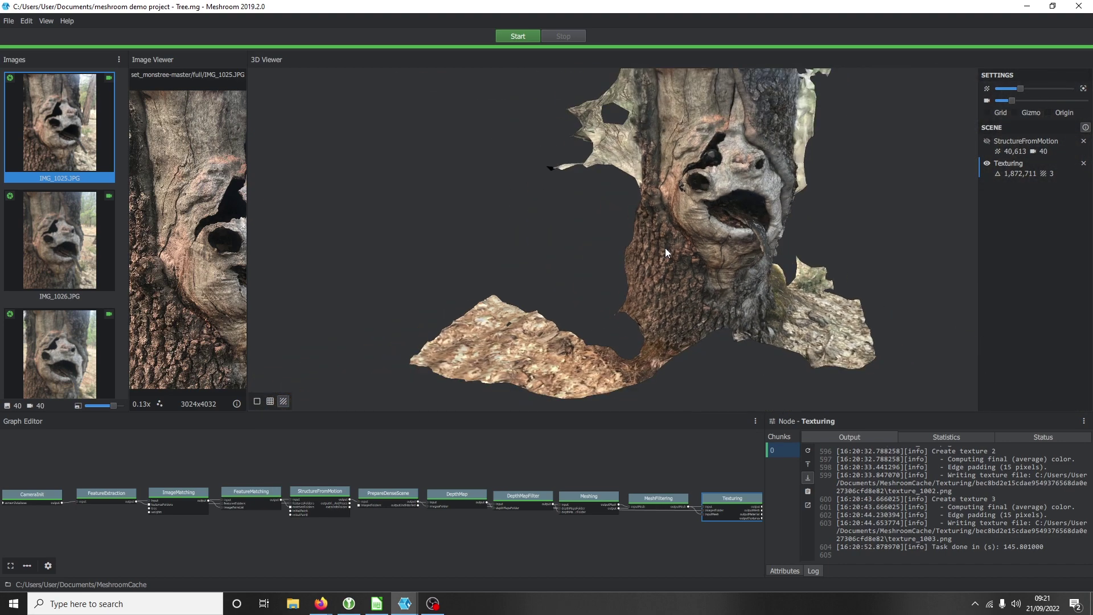